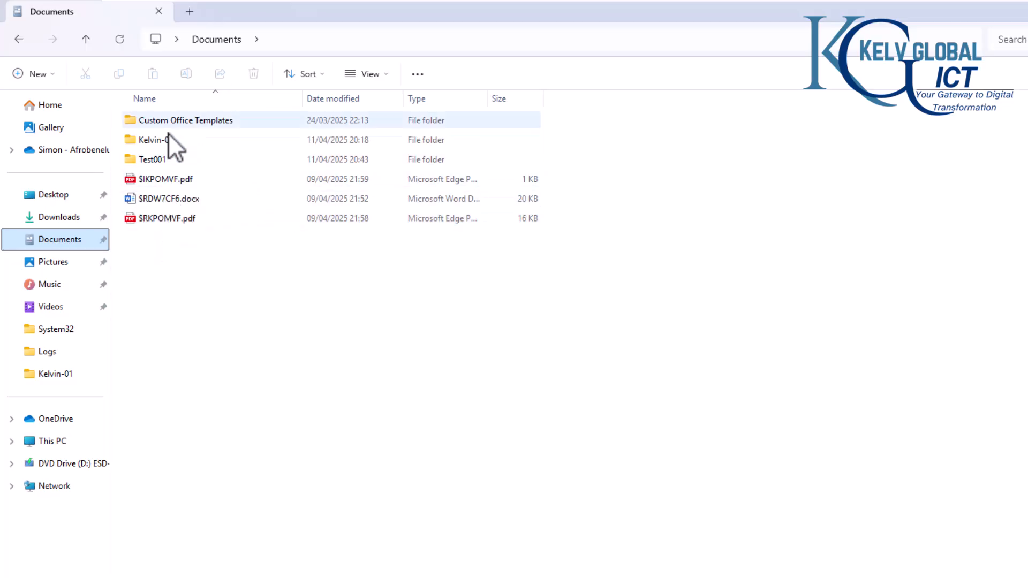
Rename the Test001 folder in Documents to Test578
left_click(165, 159)
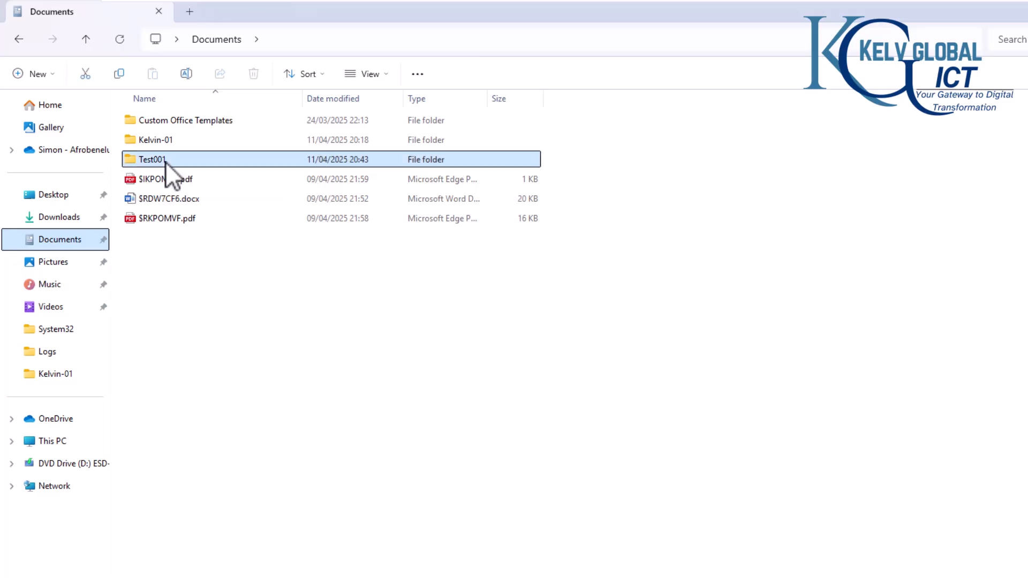
left_click(164, 160)
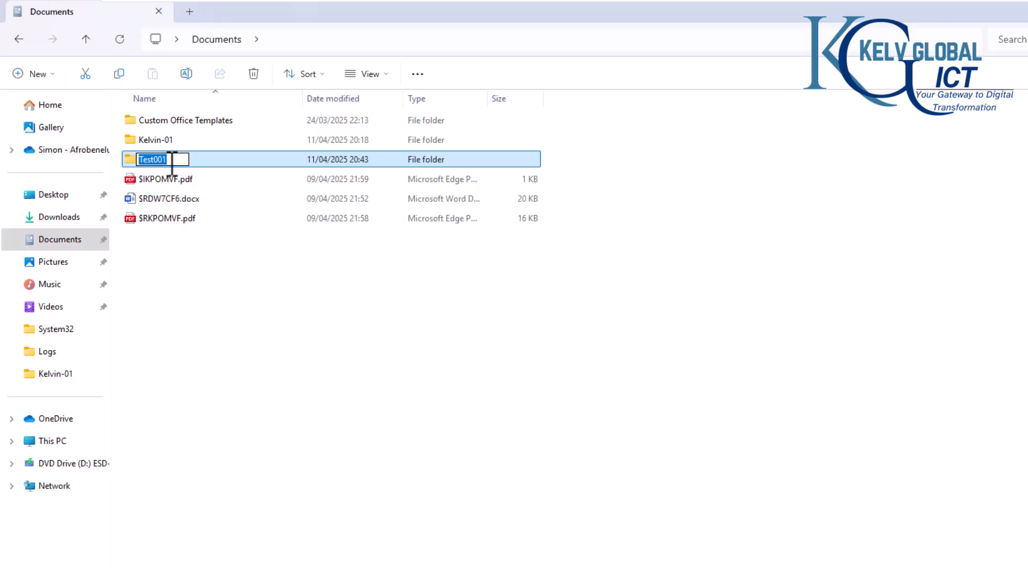
type("T")
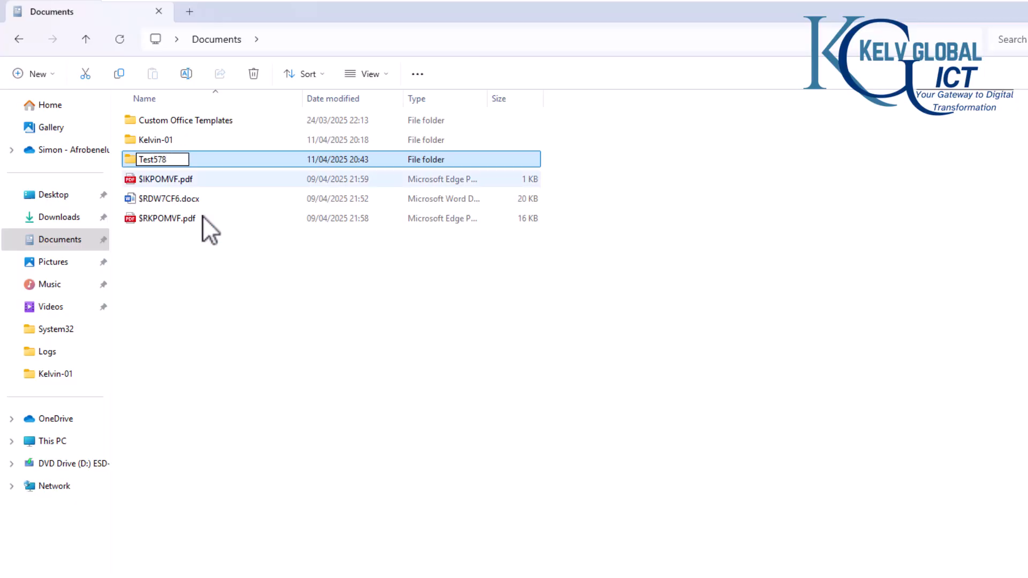
key("Return")
left_click(204, 255)
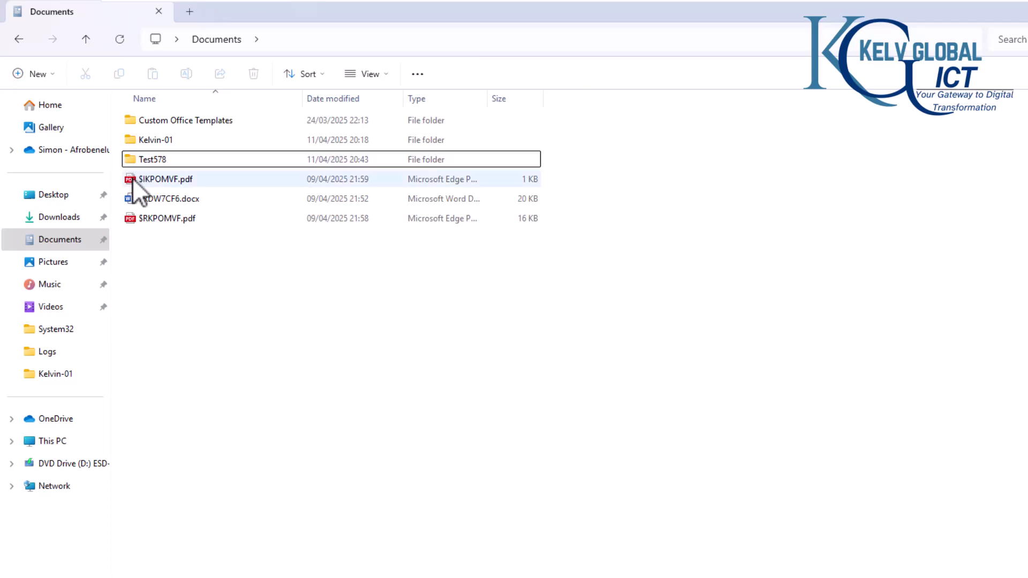
Rename the Word document $RDW7CF6.docx to wordtest, keeping its .docx extension
left_click(154, 198)
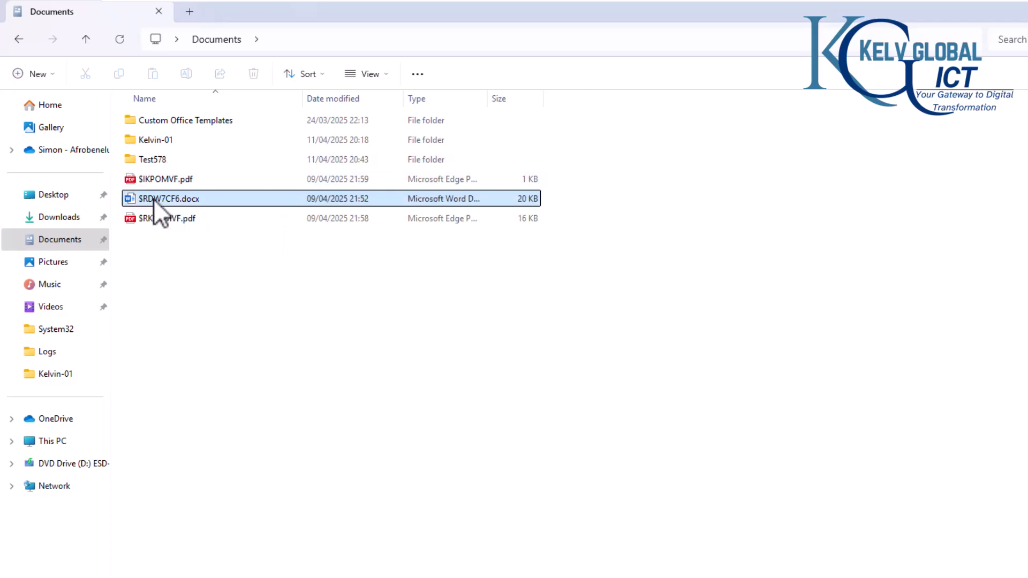
left_click(156, 199)
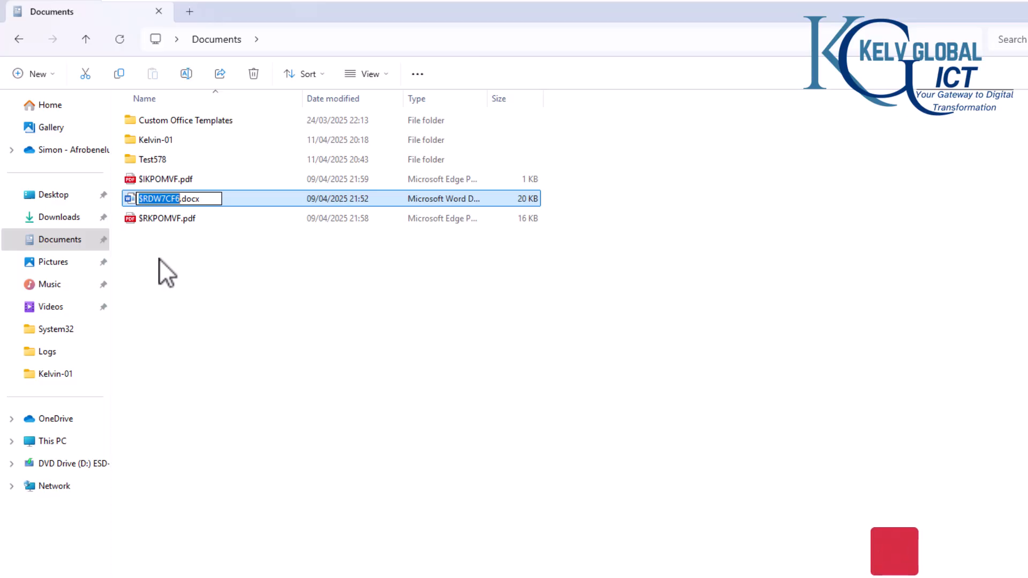
type("wordtest")
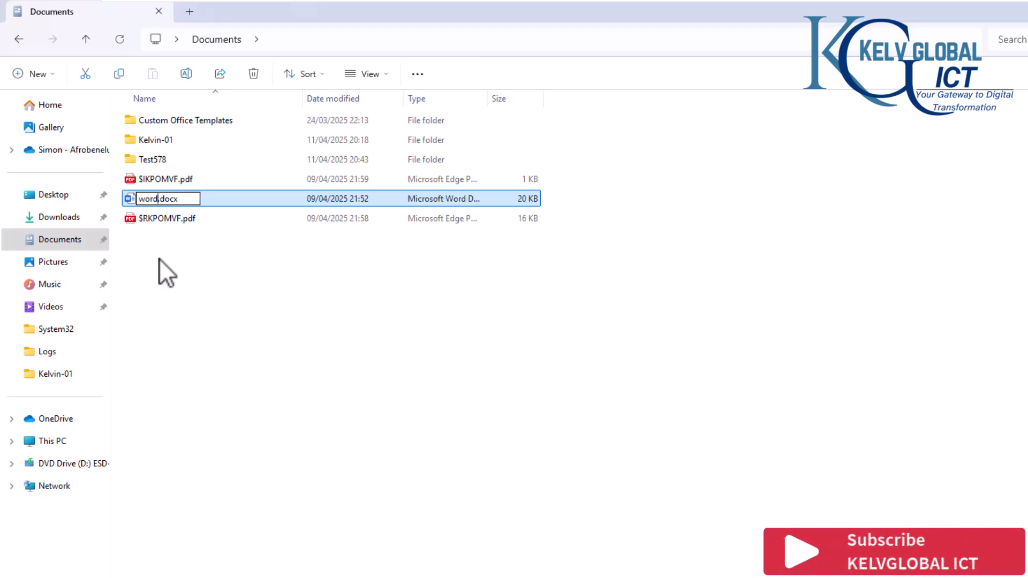
left_click(159, 258)
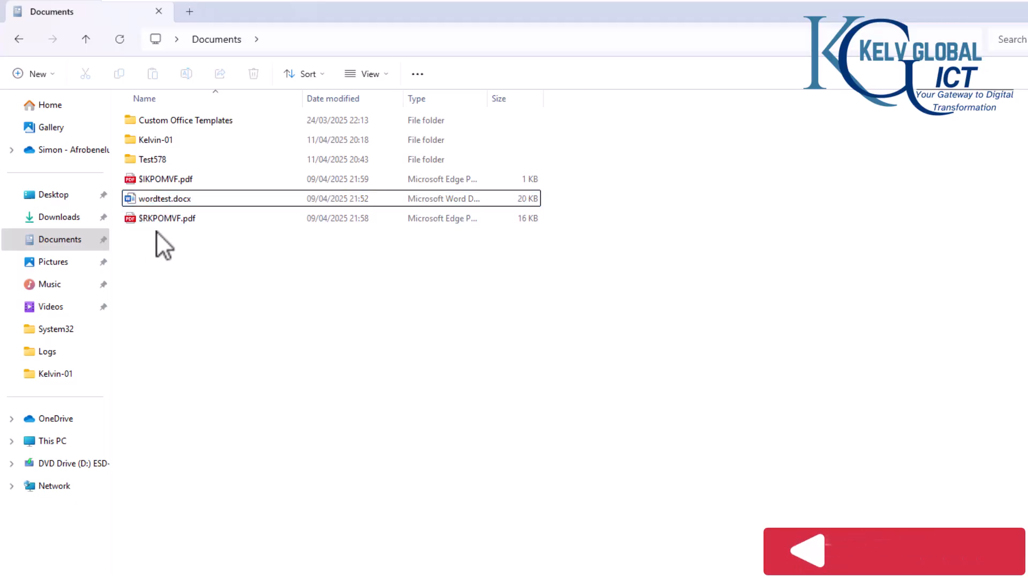
Rename the PDF file $RKPOMVF.pdf in Documents to Hello, keeping its .pdf extension
left_click(178, 217)
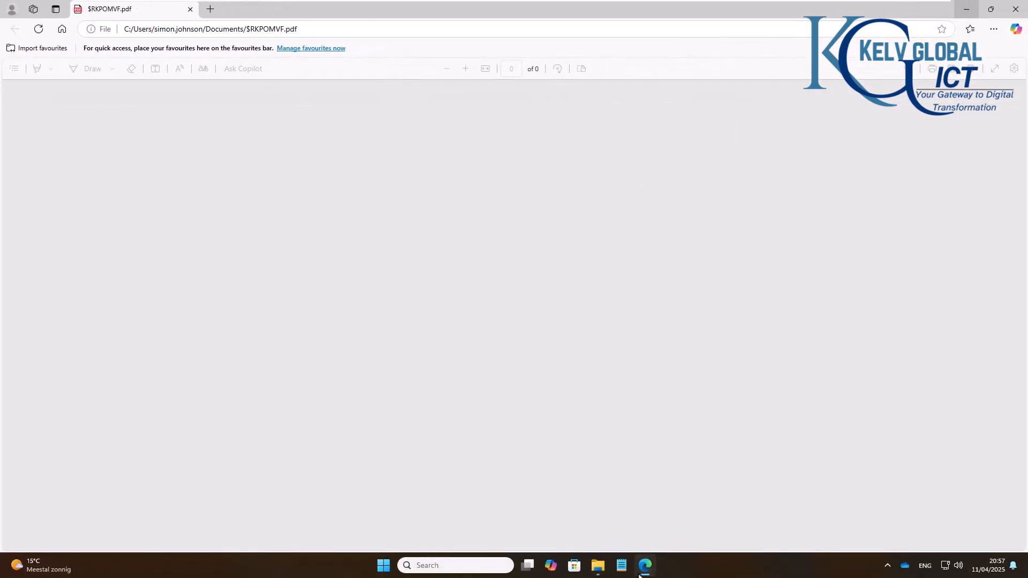
left_click(598, 566)
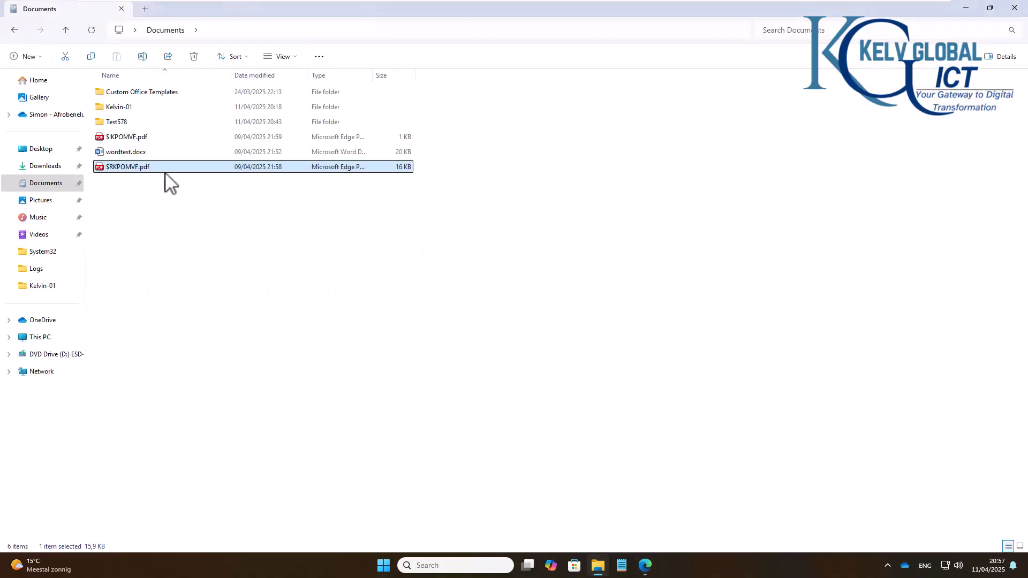
left_click(127, 167)
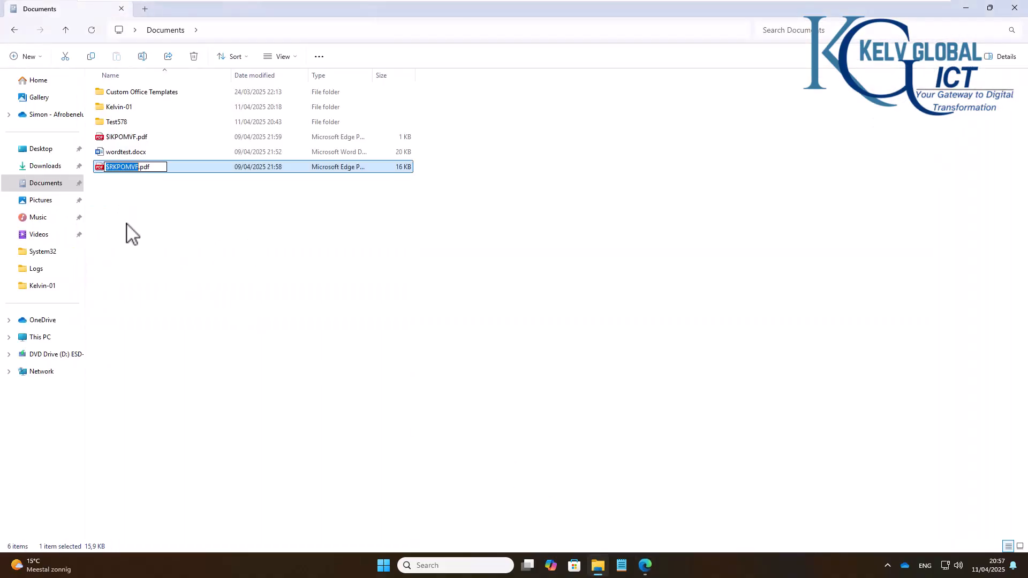
type("Hello")
left_click(146, 230)
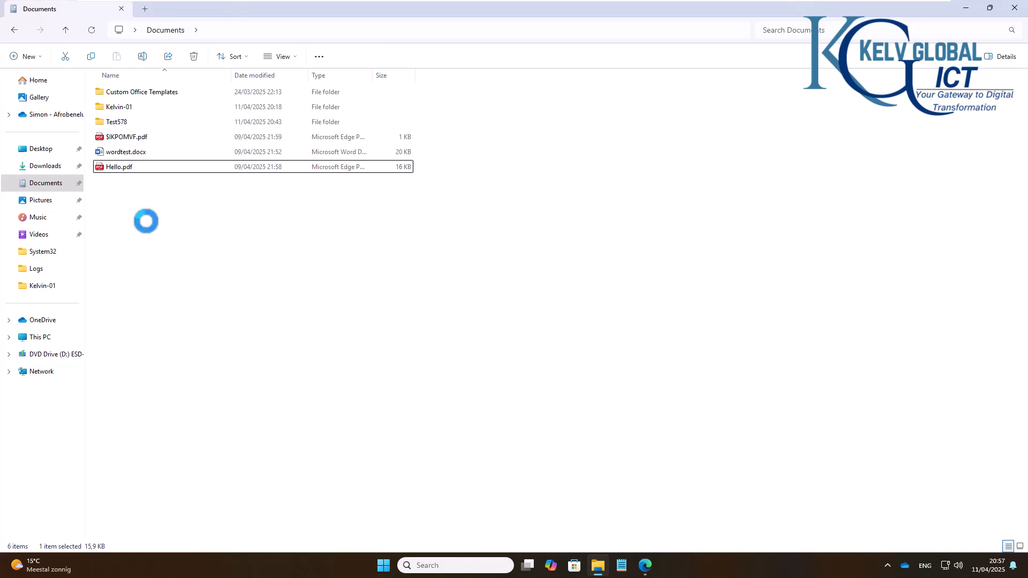
Switch to Microsoft Edge and close the window showing the opened PDF
left_click(129, 170)
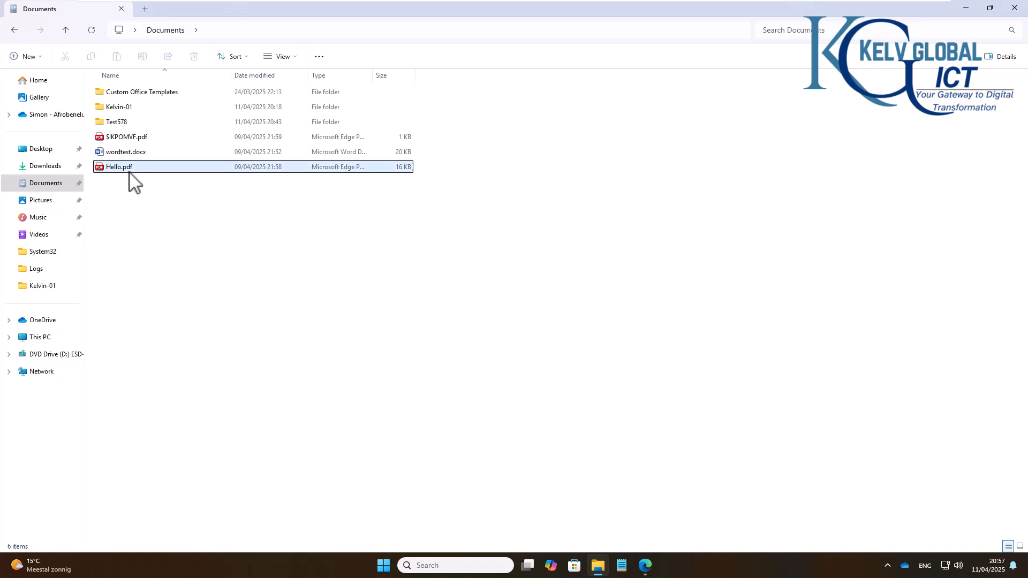
left_click(142, 185)
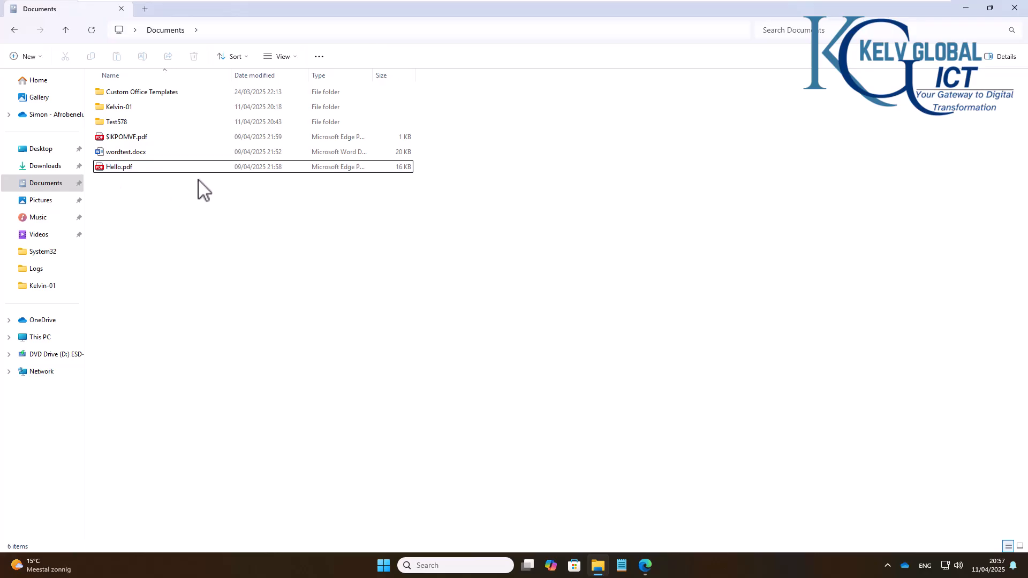
left_click(645, 567)
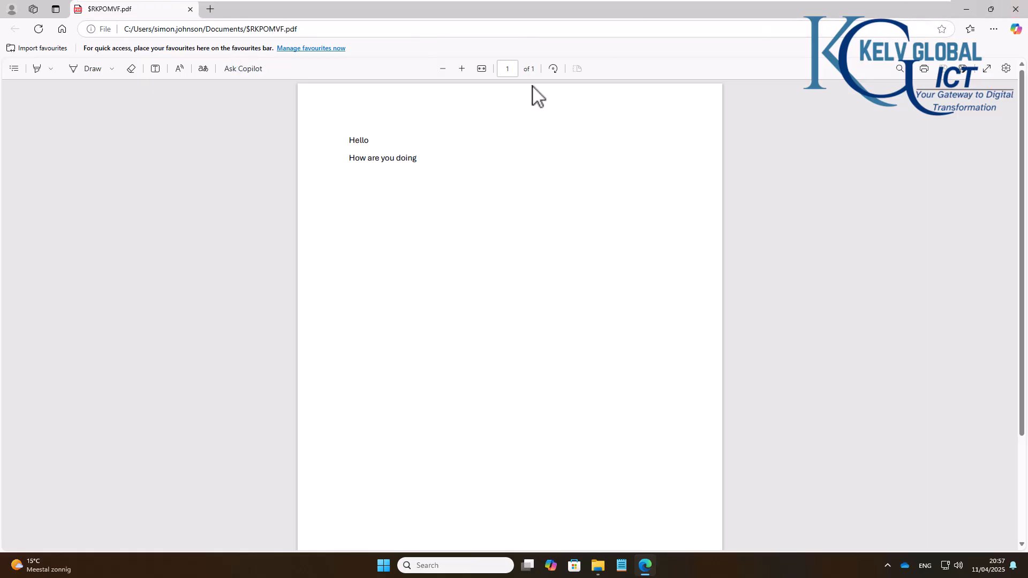
left_click(1016, 9)
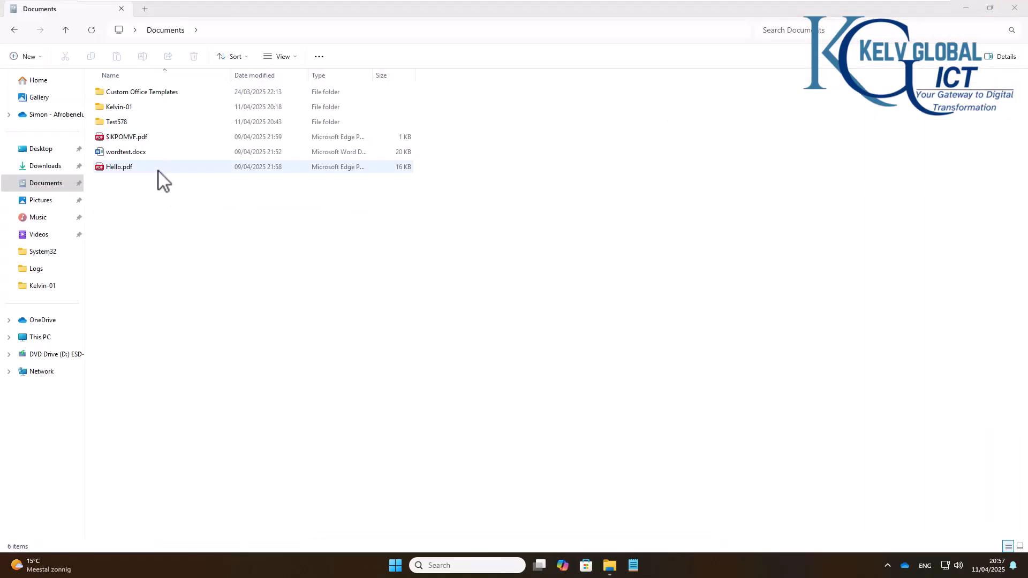
Open wordtest.docx in Word, return to the Documents folder and try to rename the file to Hello0001
left_click(137, 153)
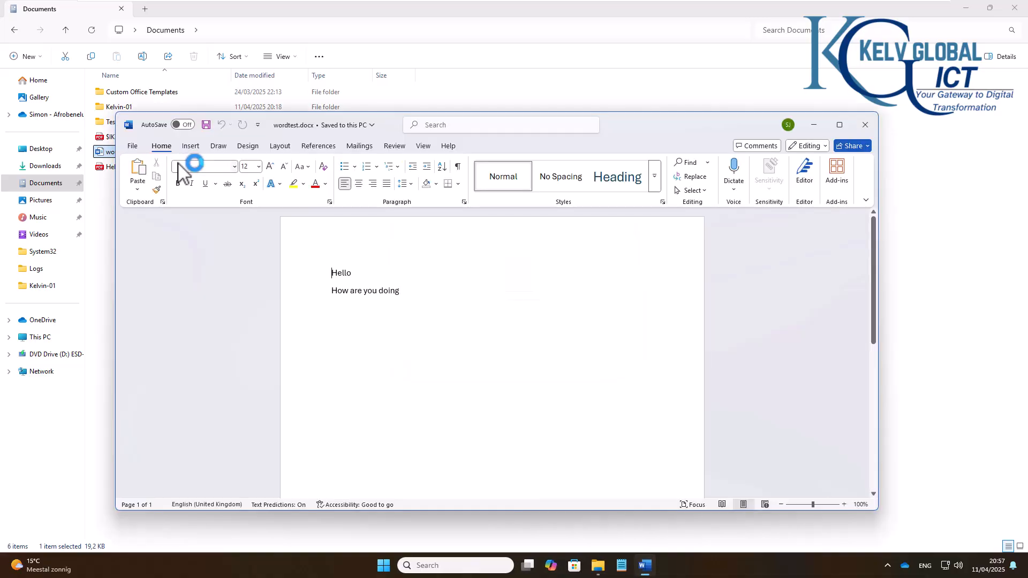
left_click(104, 200)
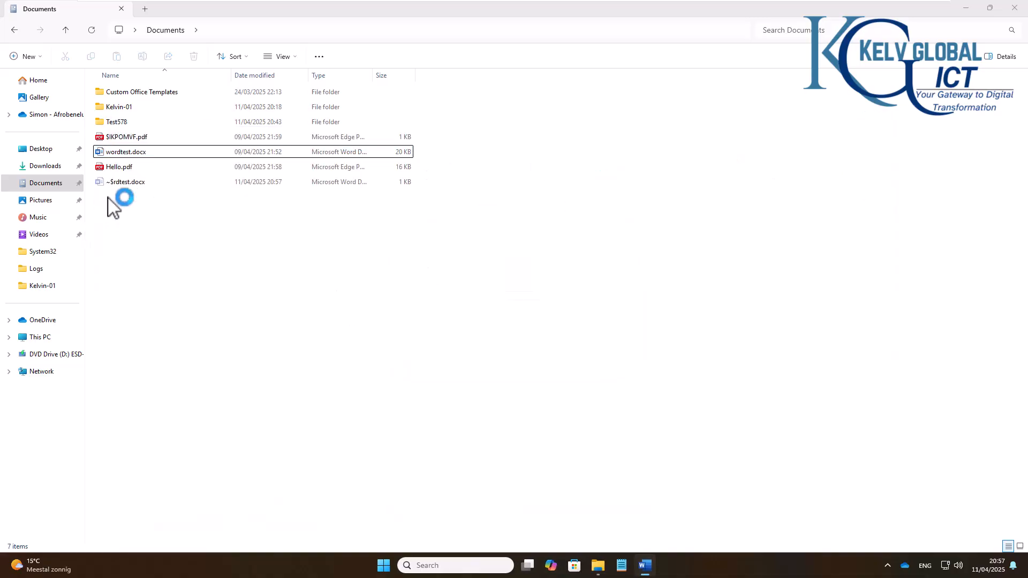
left_click(137, 154)
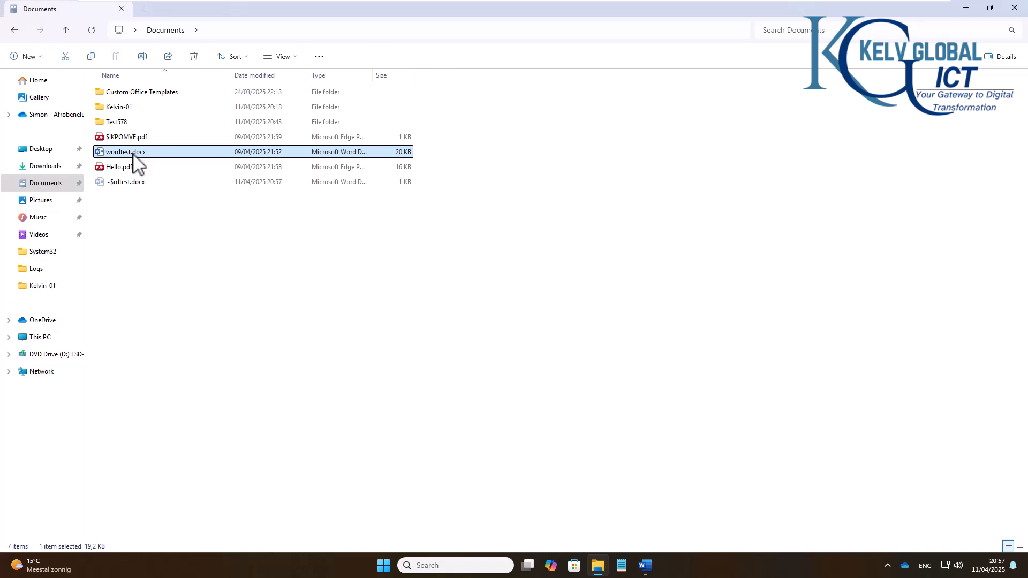
left_click(133, 154)
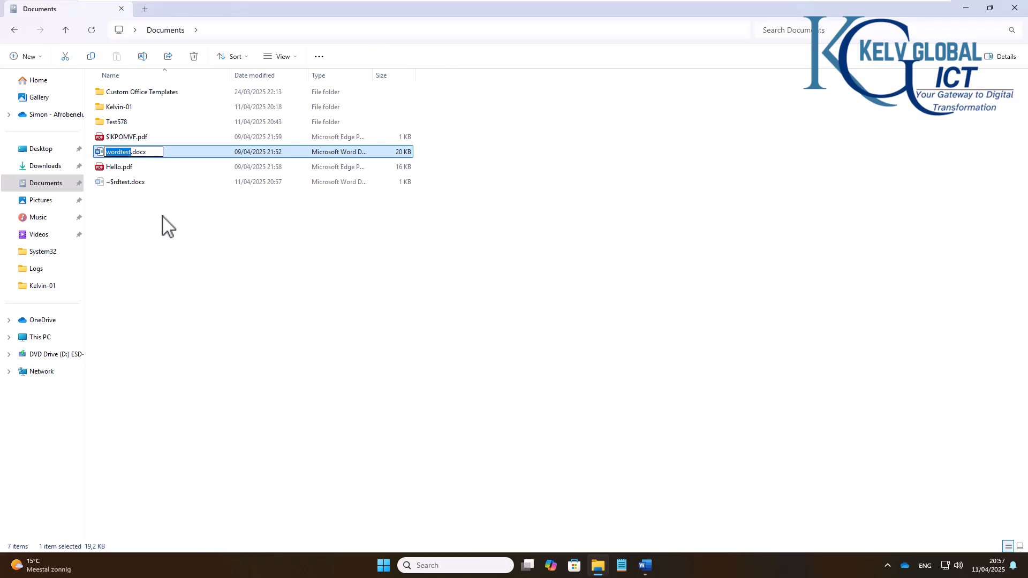
type("Hello0001")
key("Return")
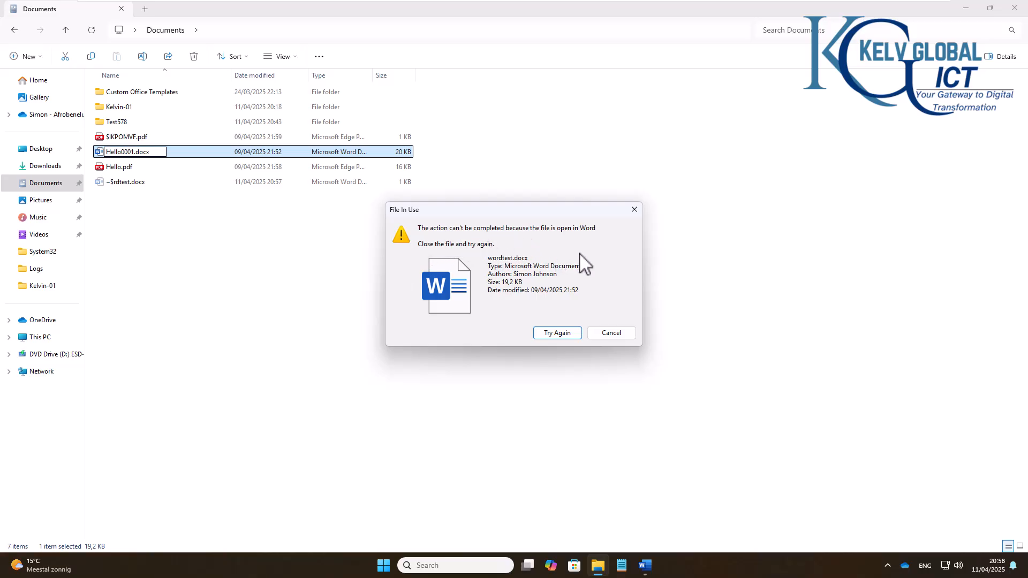
left_click(560, 332)
left_click(610, 333)
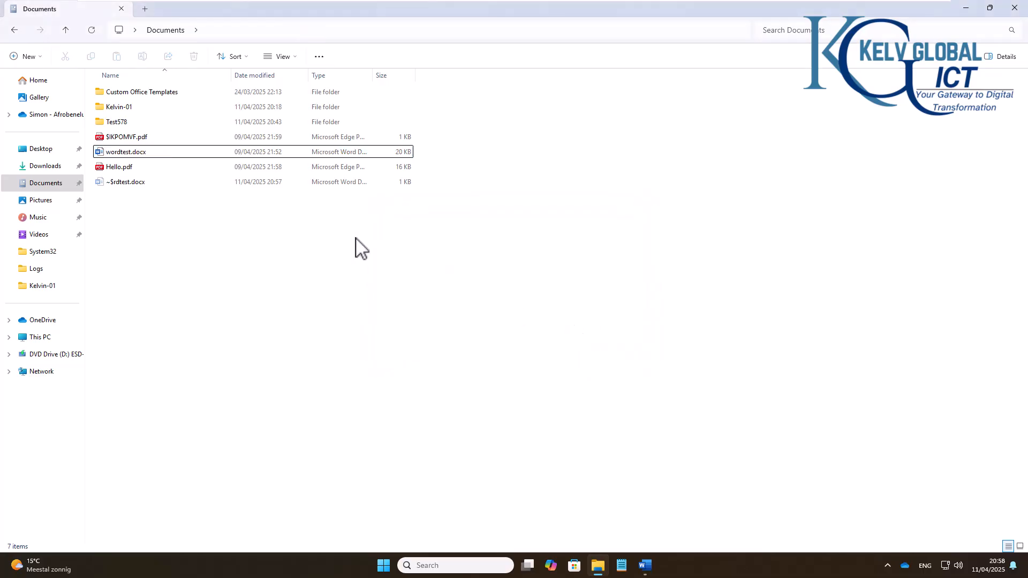
Switch to Word and close the open wordtest.docx document
left_click(133, 156)
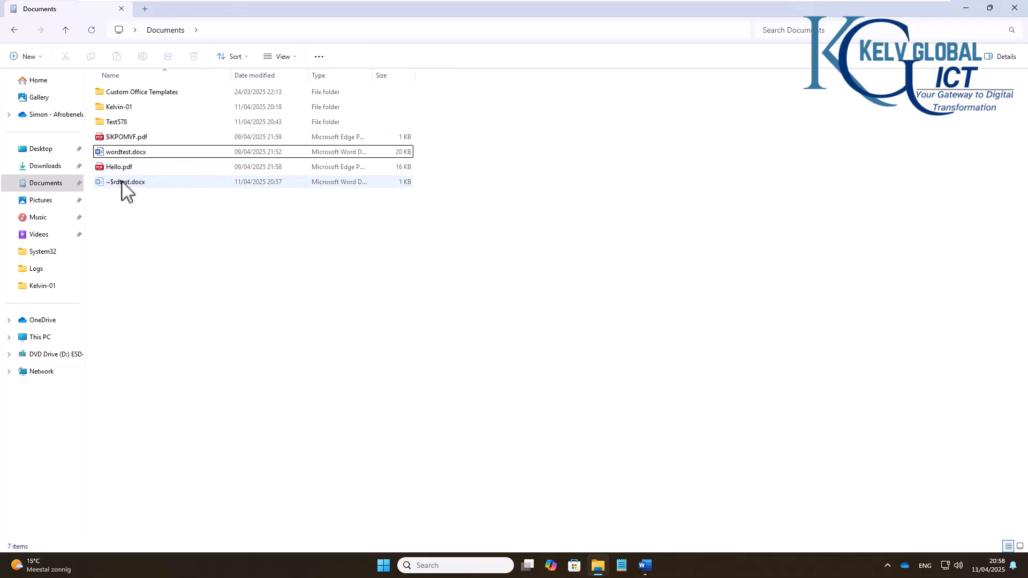
left_click(645, 566)
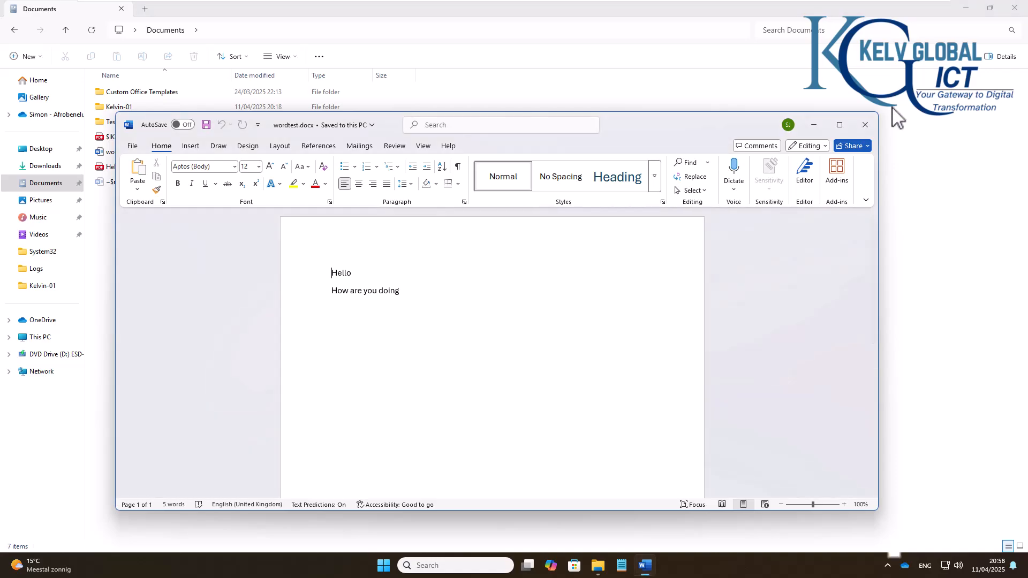
left_click(864, 125)
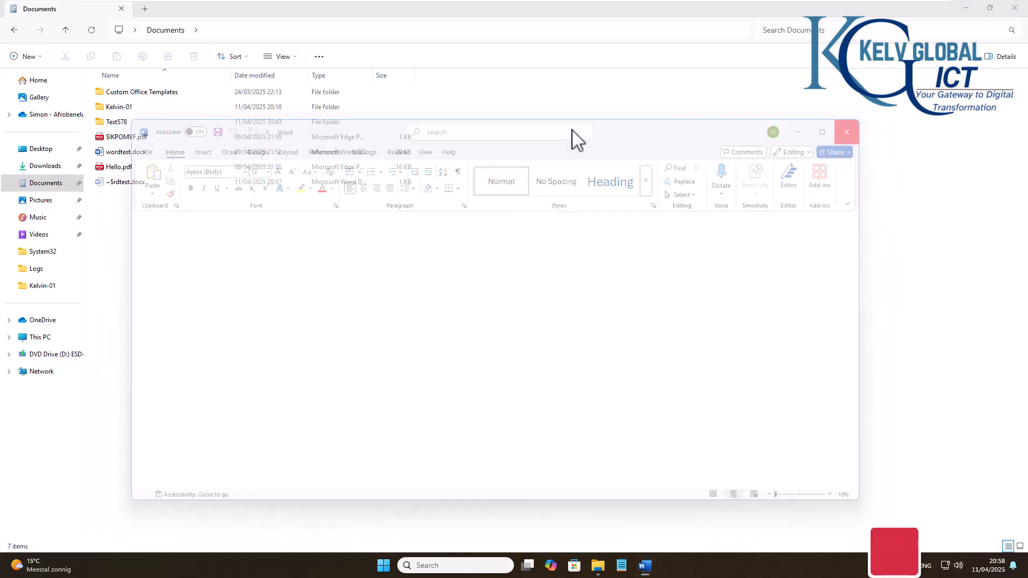
left_click(125, 152)
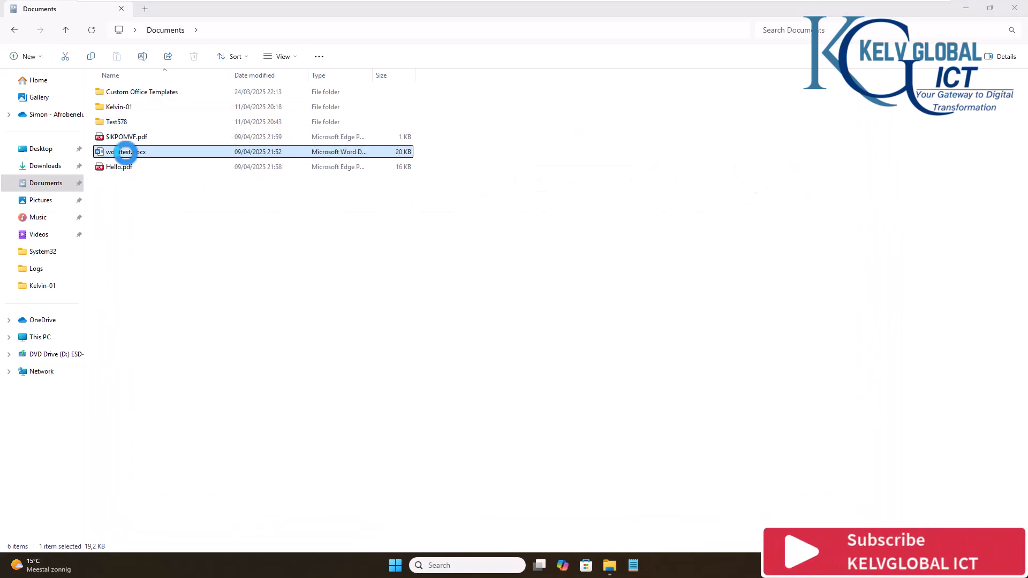
right_click(125, 152)
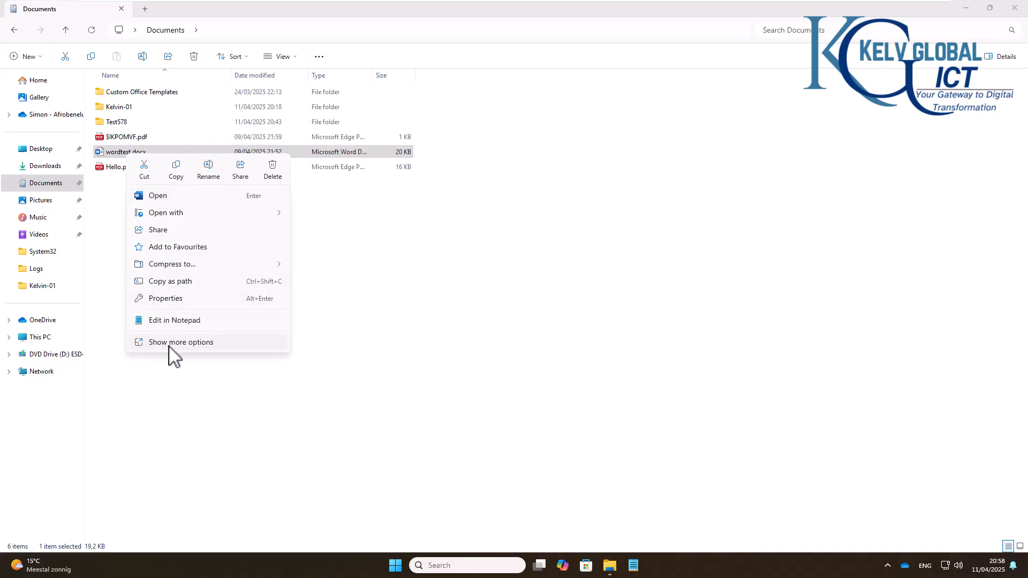
left_click(175, 359)
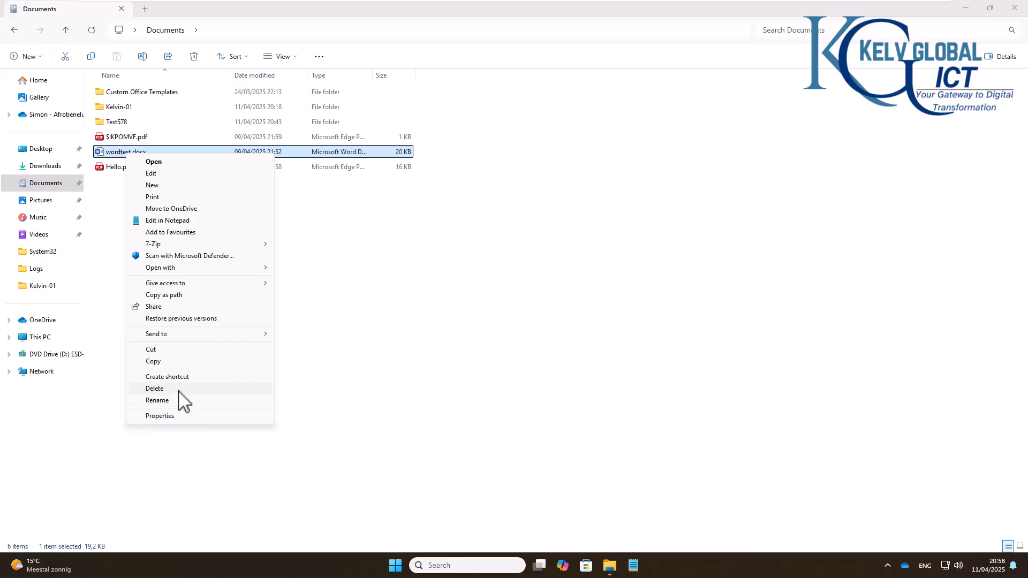
left_click(348, 263)
left_click(349, 263)
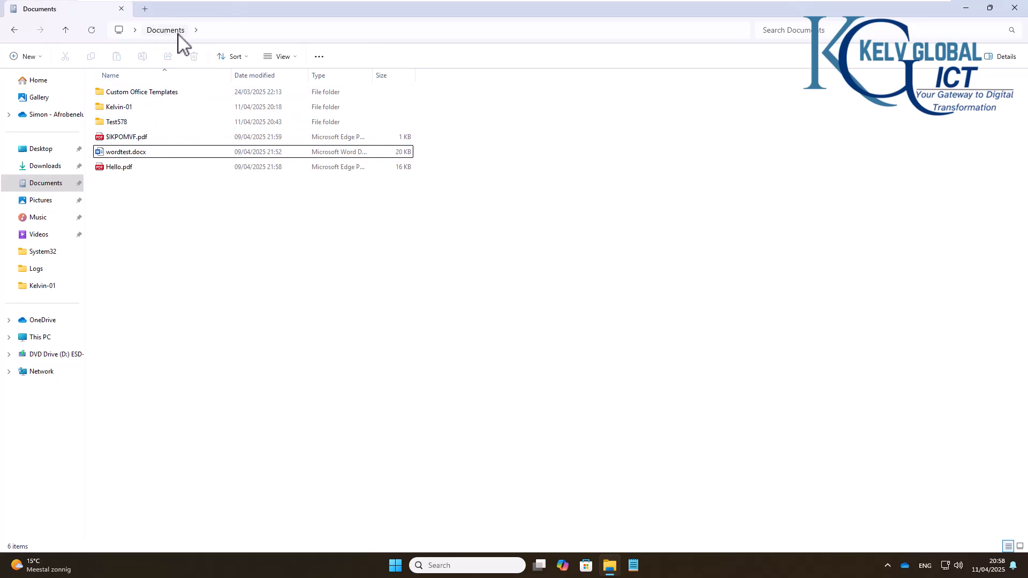
Move wordtest.docx from Documents into the Kelvin-01 folder
left_click_drag(122, 153, 145, 156)
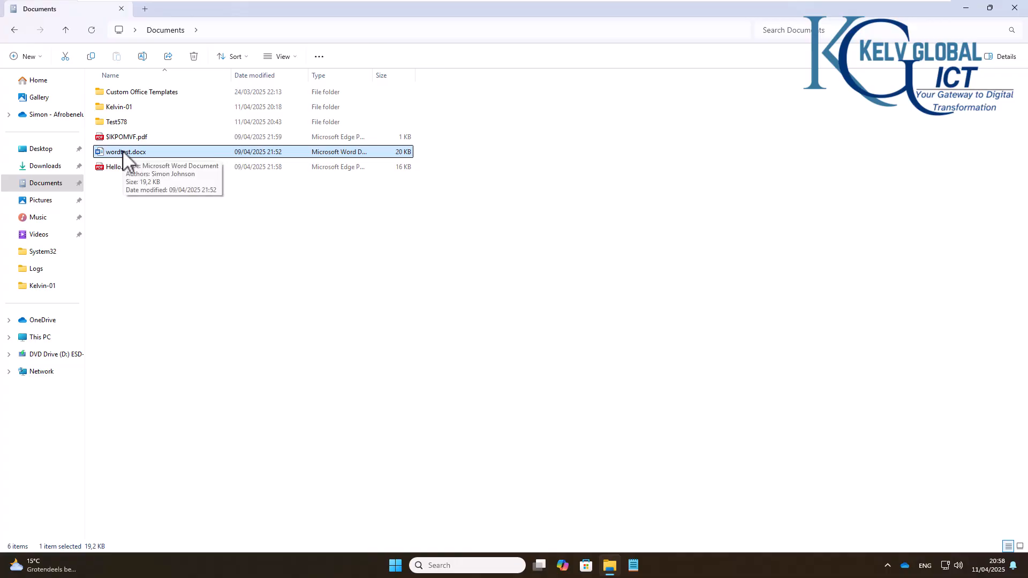
left_click_drag(123, 152, 137, 105)
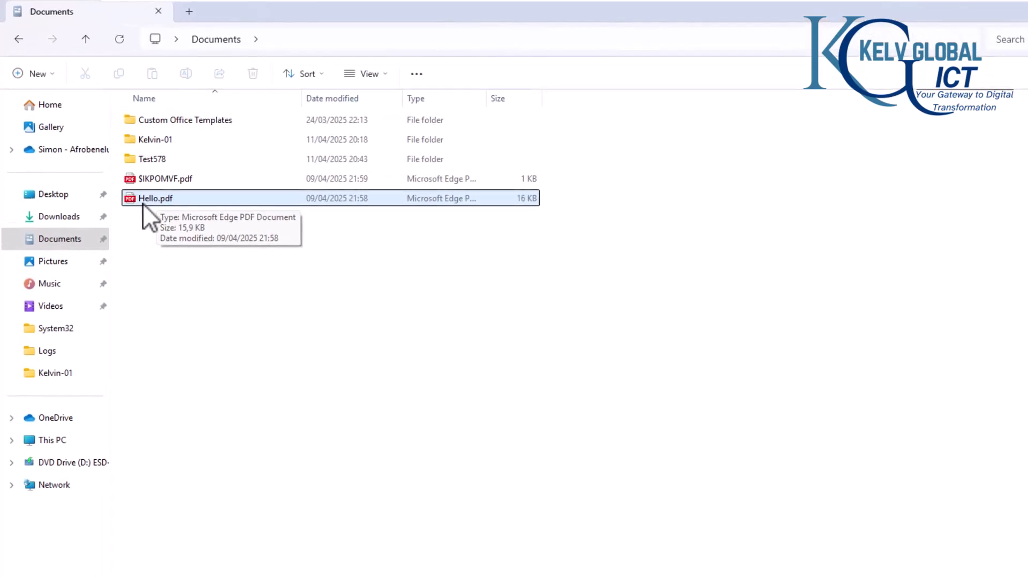
left_click_drag(146, 198, 204, 137)
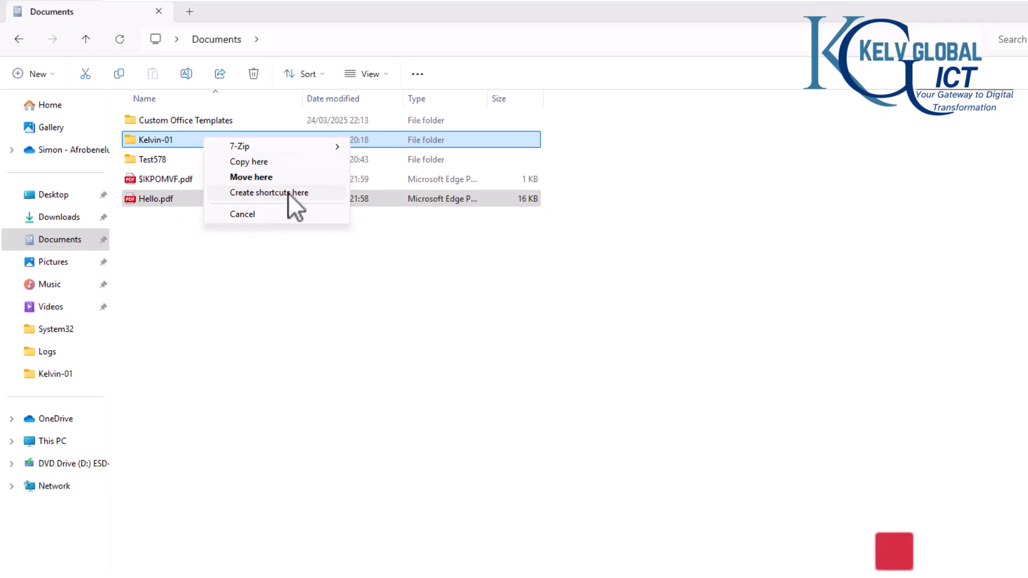
left_click(268, 213)
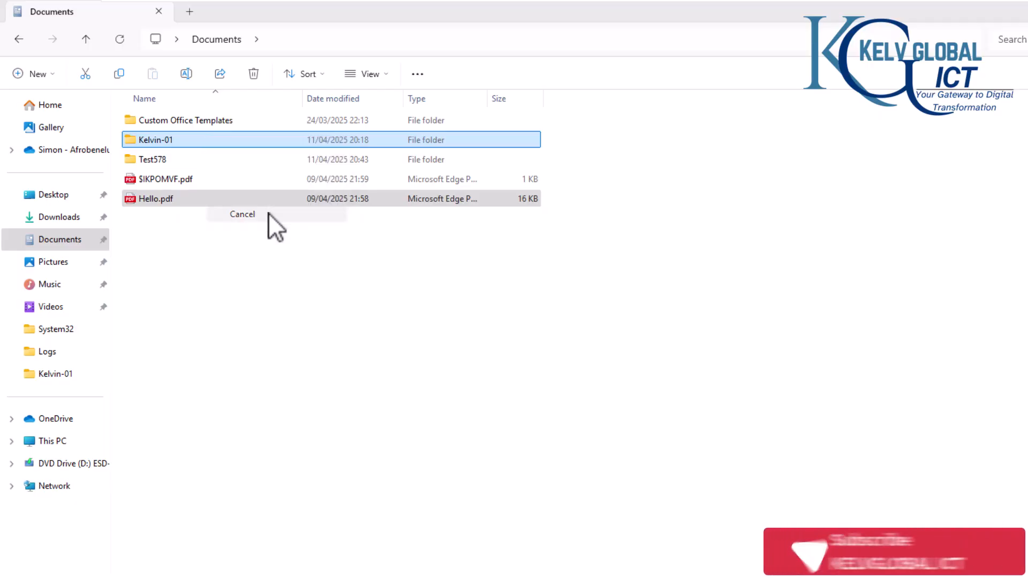
left_click(932, 234)
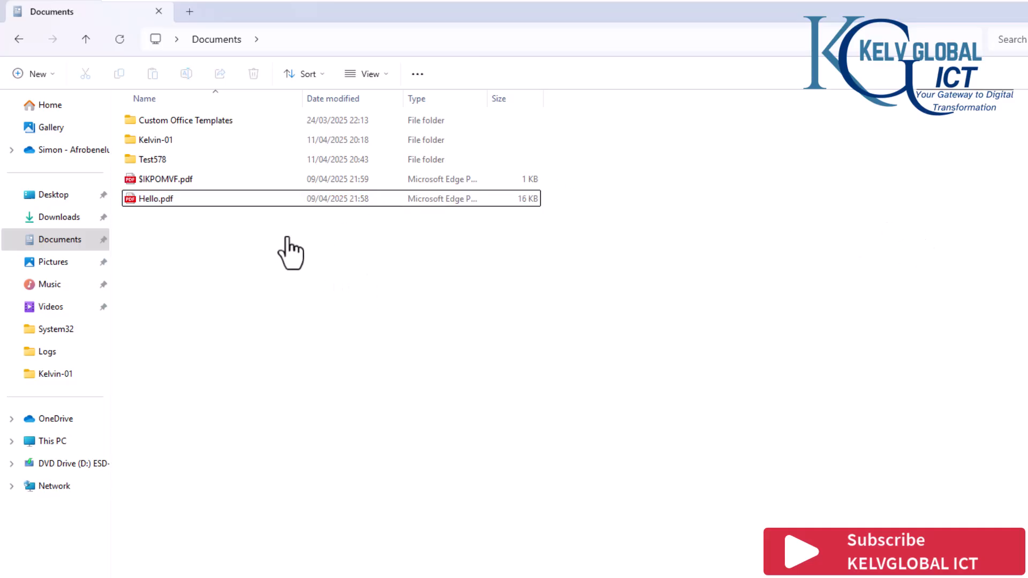
right_click(142, 202)
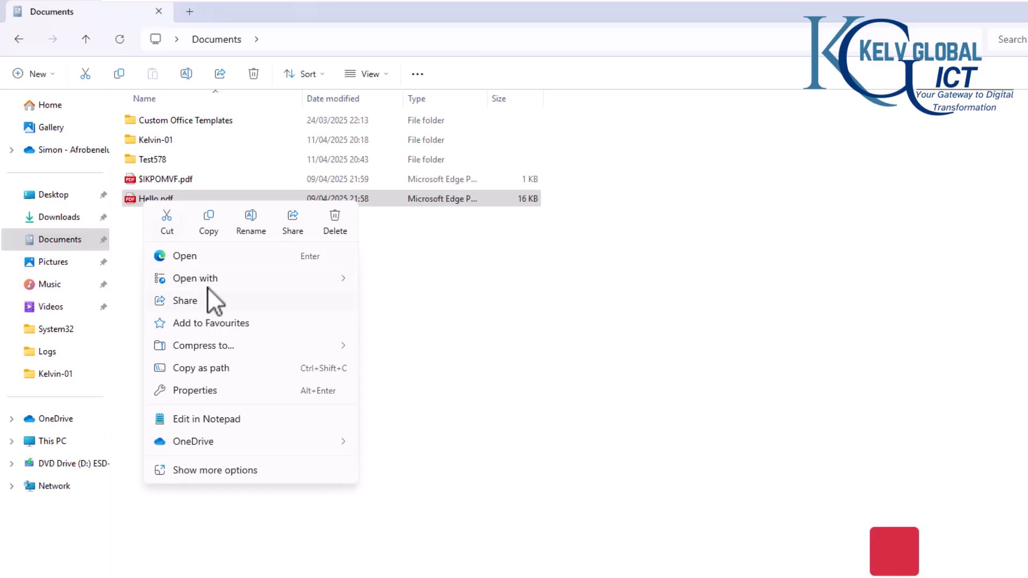
left_click(205, 471)
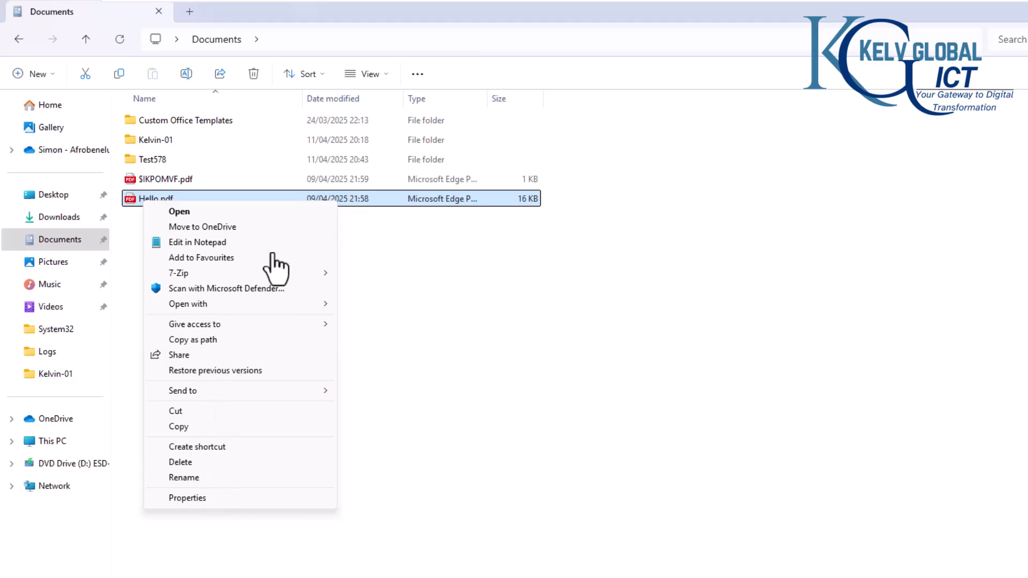
left_click(403, 239)
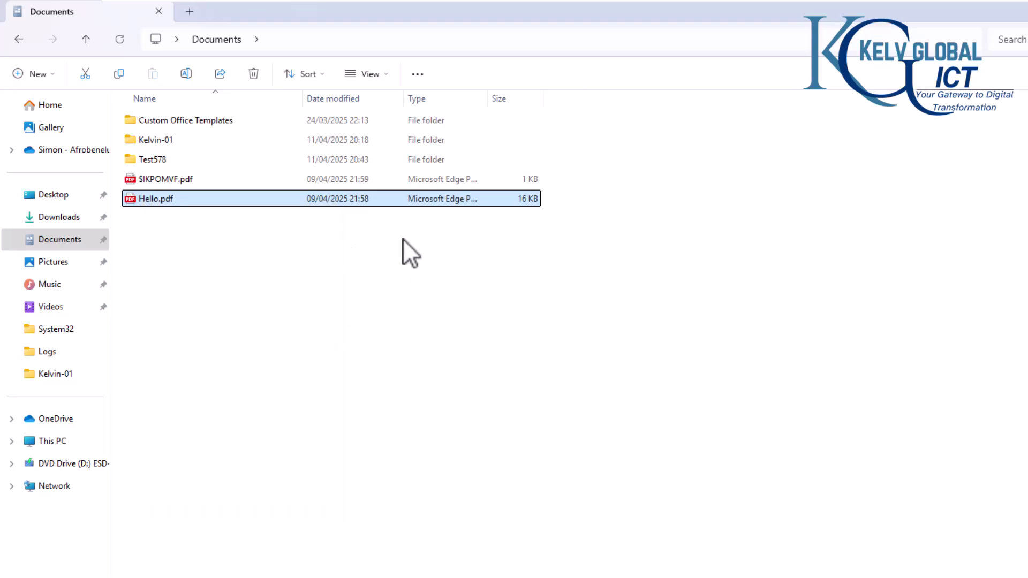
left_click(198, 228)
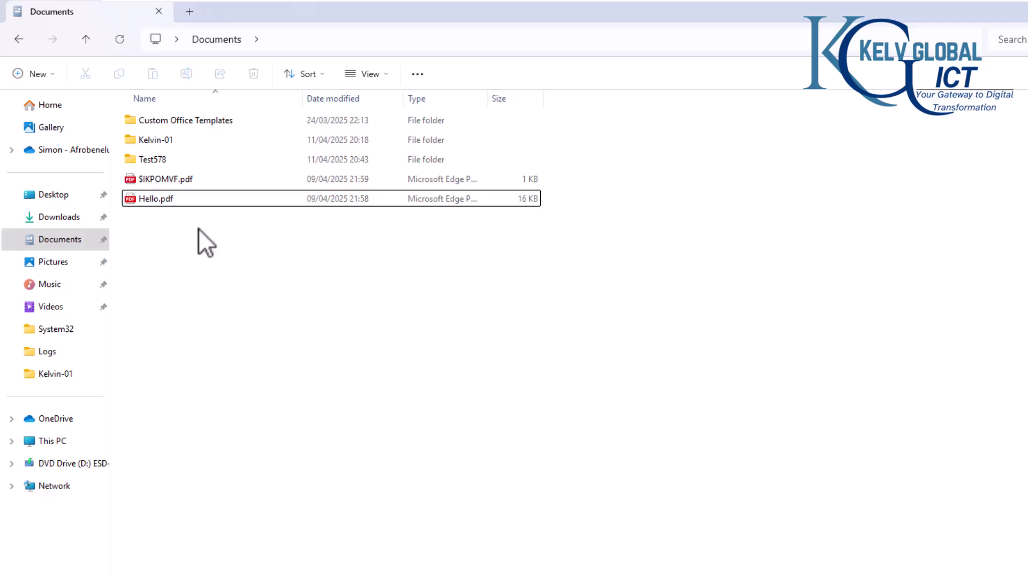
Move Hello.pdf and $IKPOMVF.pdf together from Documents into the Kelvin-01 folder
left_click(164, 200)
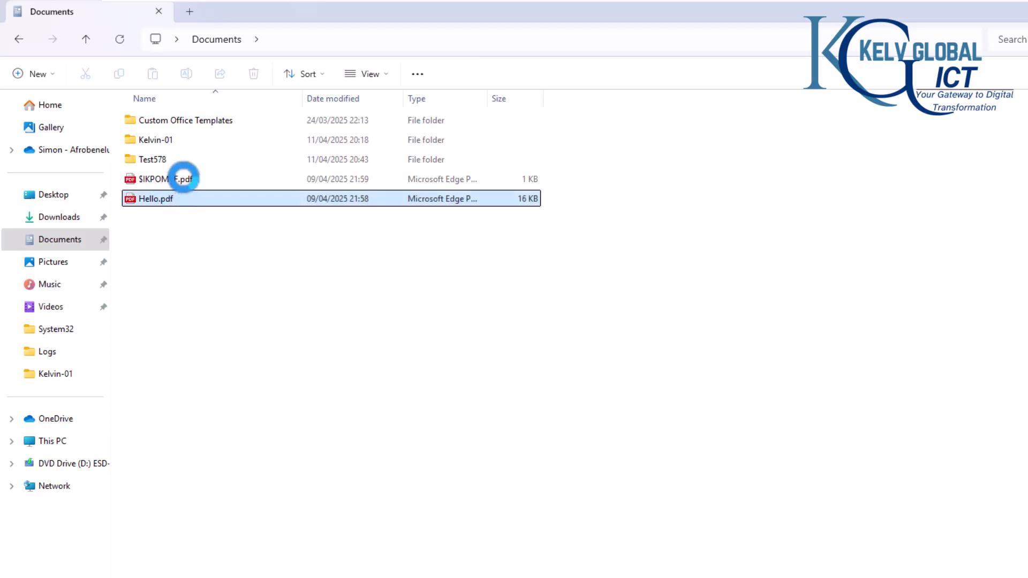
left_click(184, 177, "ctrl")
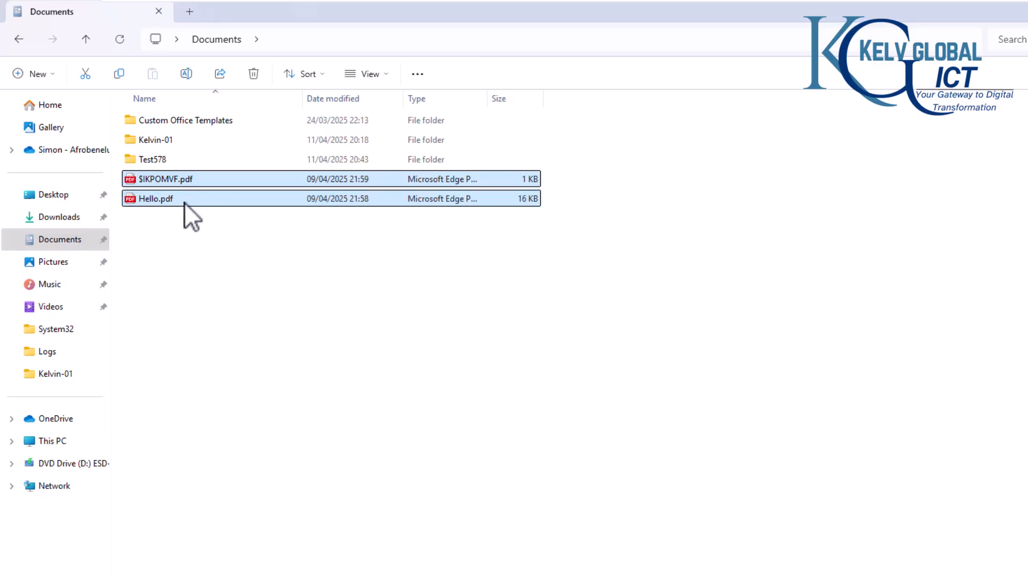
left_click_drag(178, 200, 199, 139)
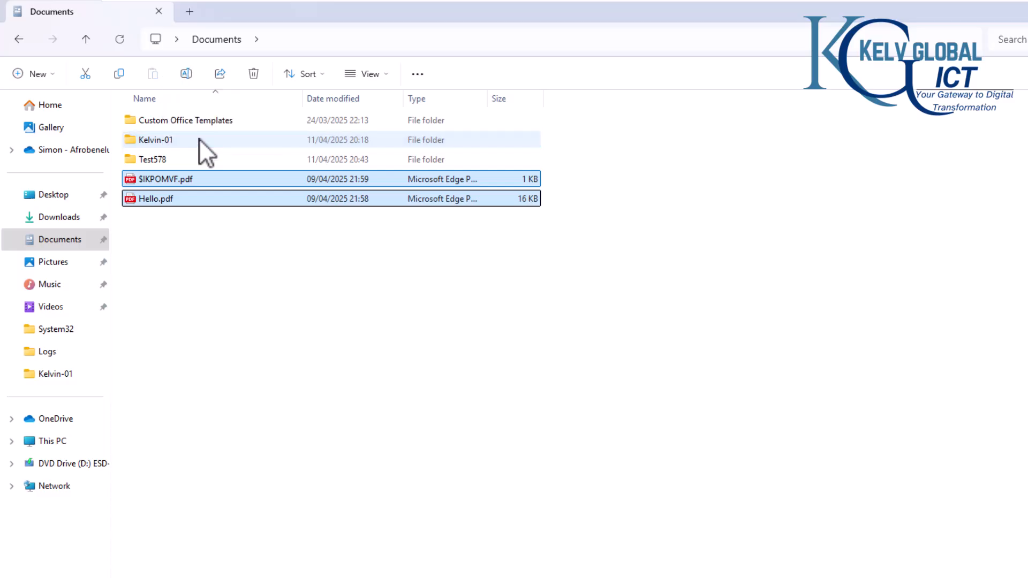
Open the Kelvin-01 folder and move Copy001.pdf from it to Documents by cutting and pasting
left_click(171, 143)
double_click(171, 142)
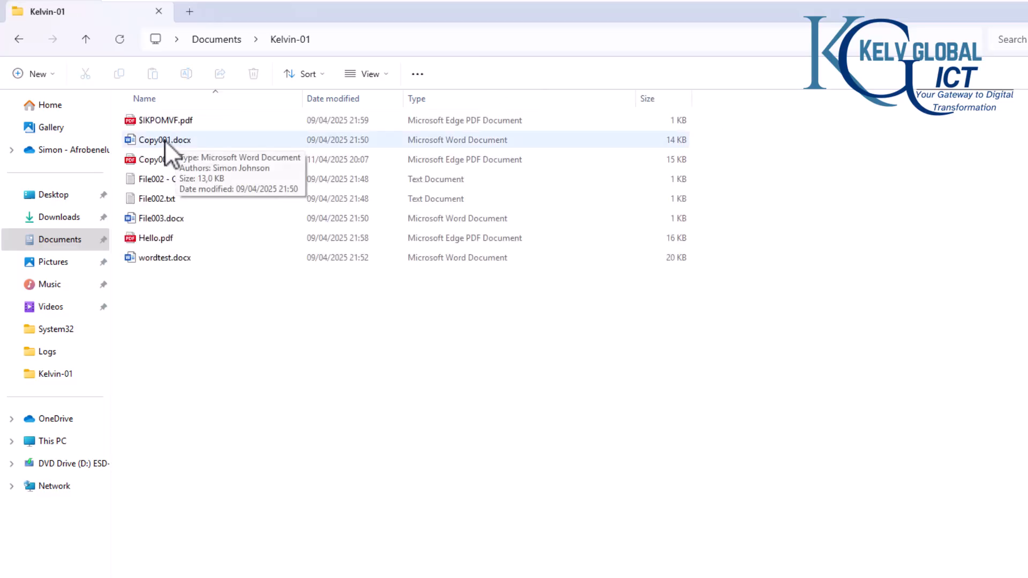
right_click(157, 162)
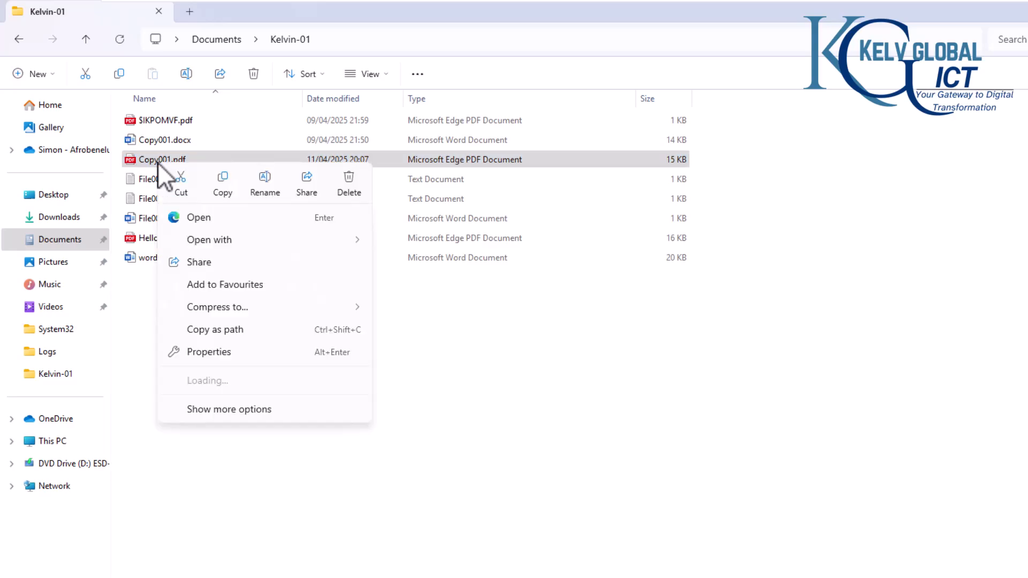
left_click(180, 182)
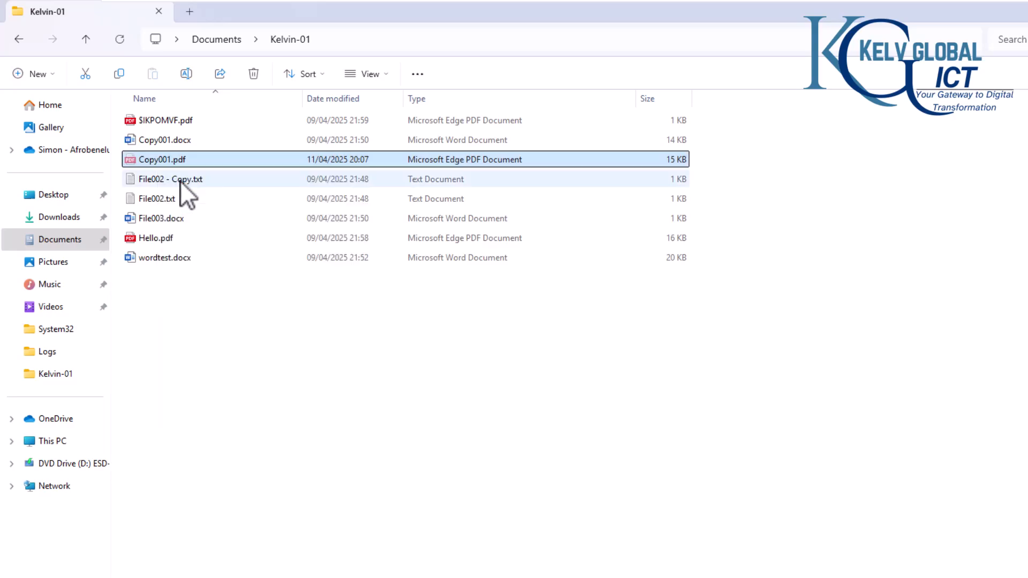
left_click(225, 40)
right_click(182, 229)
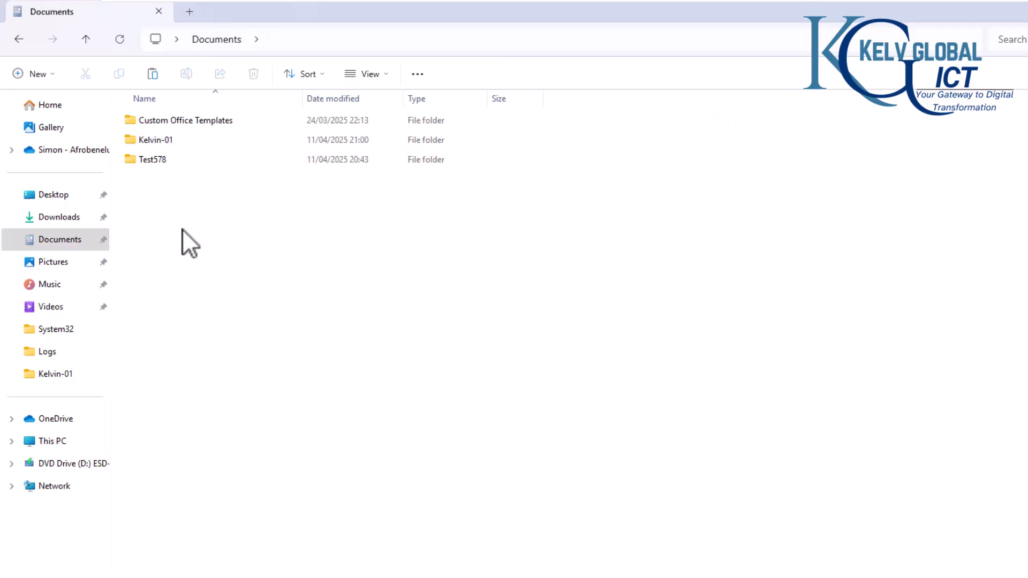
left_click(201, 247)
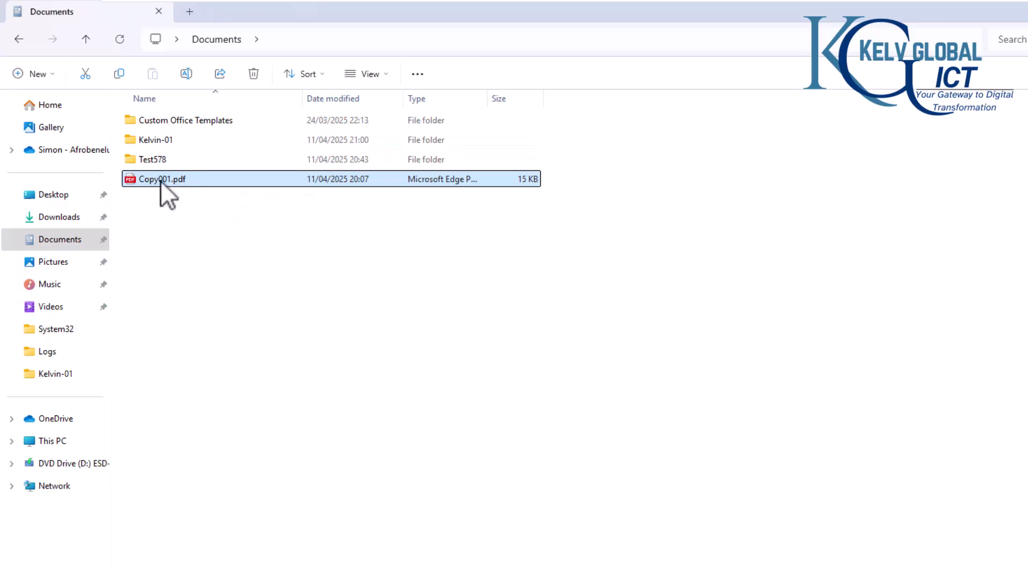
Move Copy001.pdf from Documents to Downloads, and from Downloads on to the Music folder, opening each destination
left_click_drag(160, 181, 71, 220)
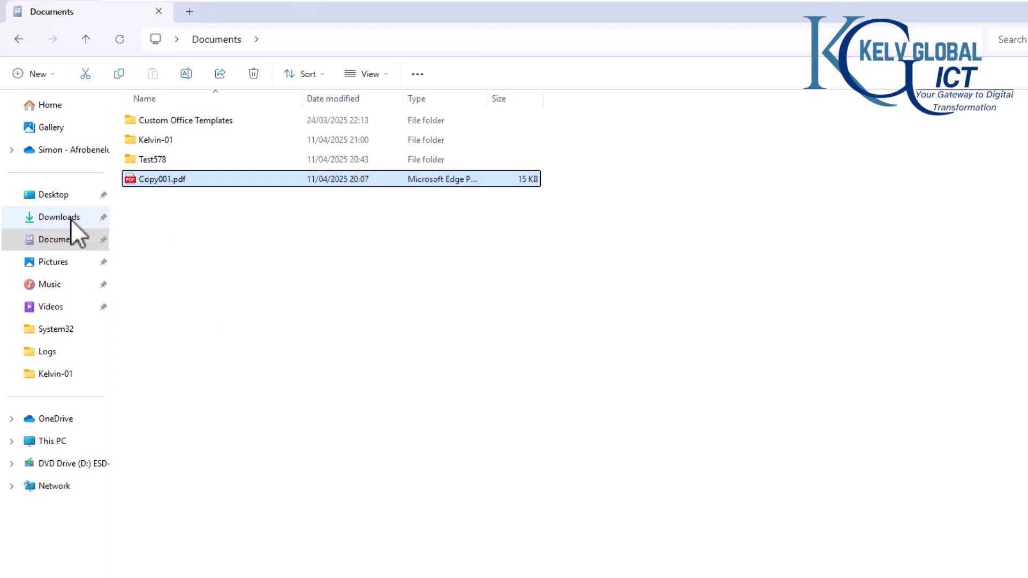
left_click(73, 218)
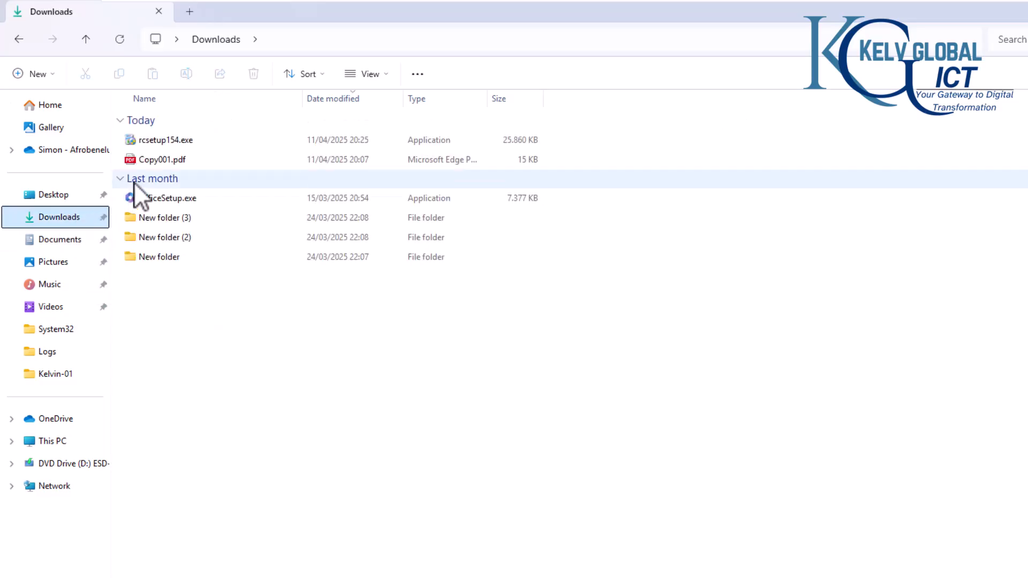
left_click_drag(163, 156, 69, 289)
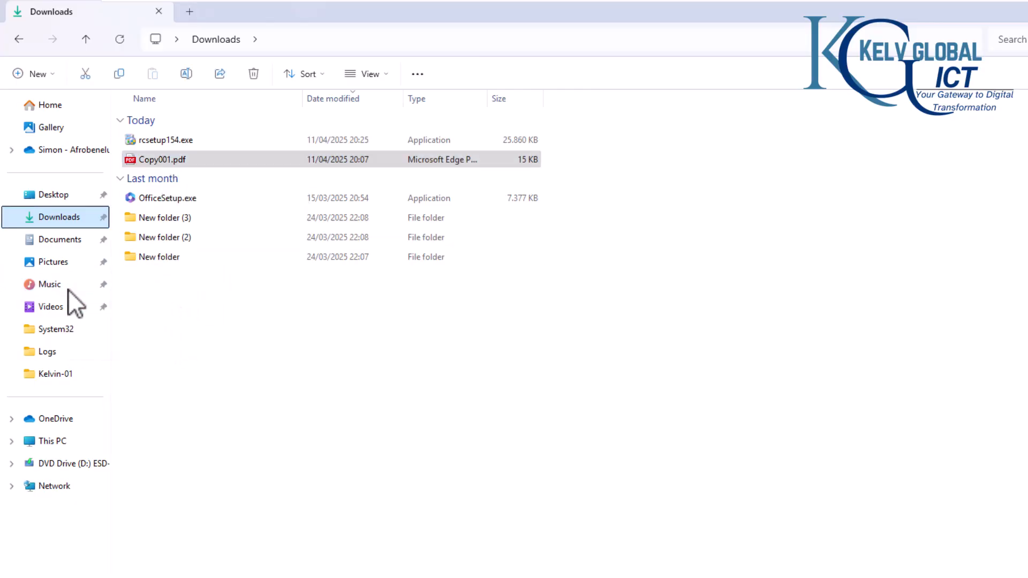
left_click(68, 289)
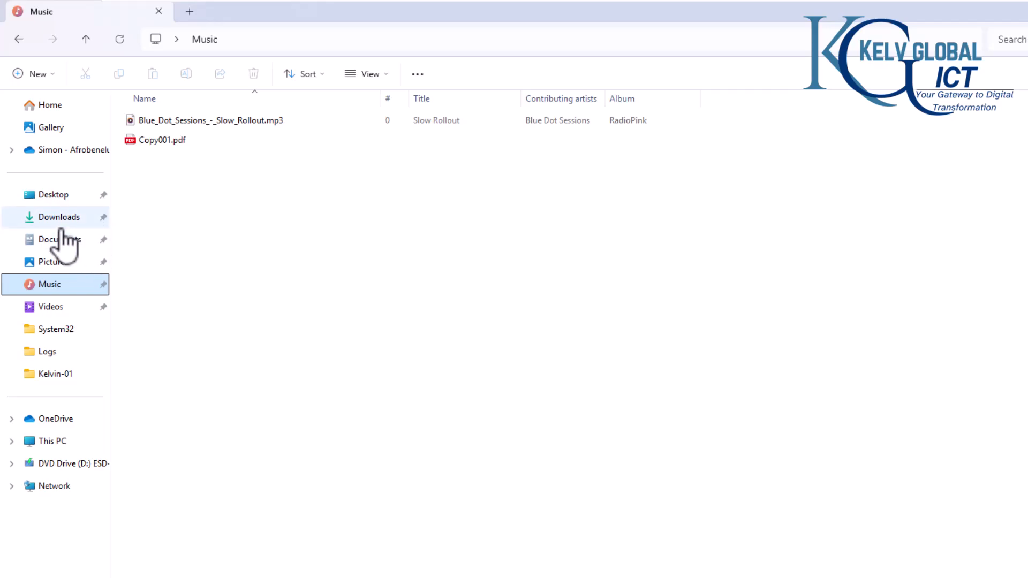
Copy Copy001.pdf from the Music folder and paste it into Documents
left_click(165, 141)
right_click(165, 140)
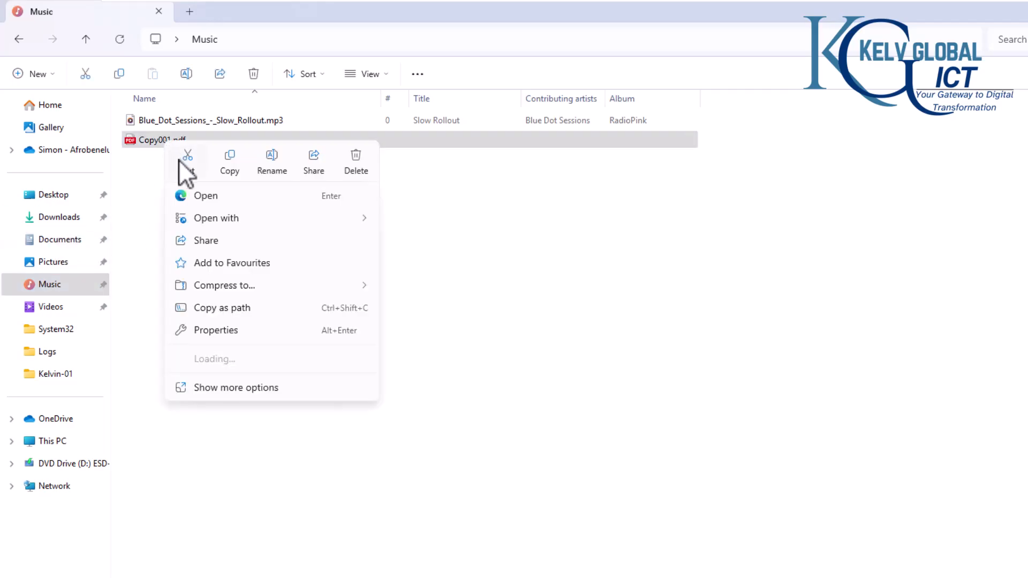
left_click(227, 166)
left_click(53, 240)
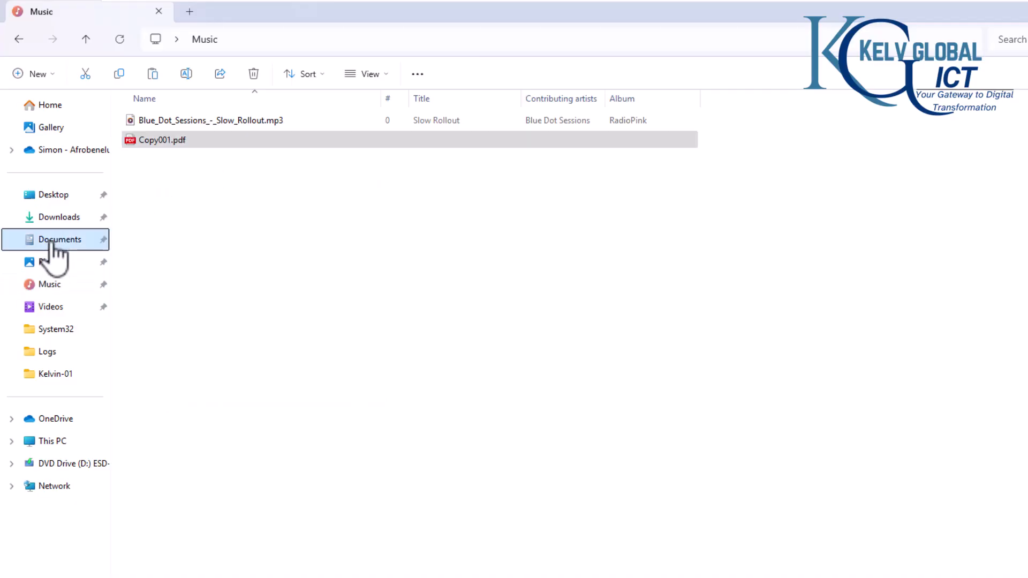
right_click(181, 230)
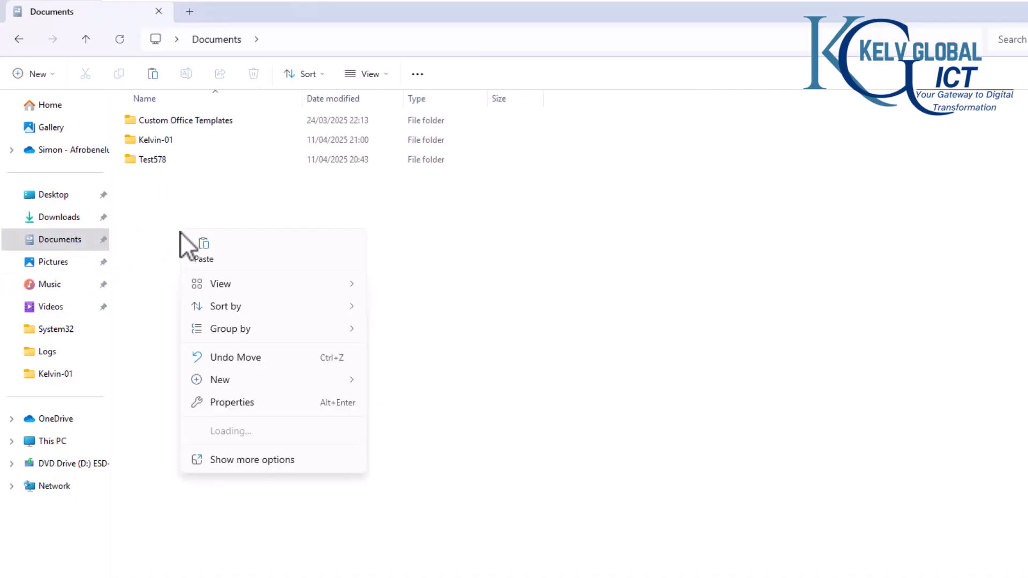
left_click(201, 249)
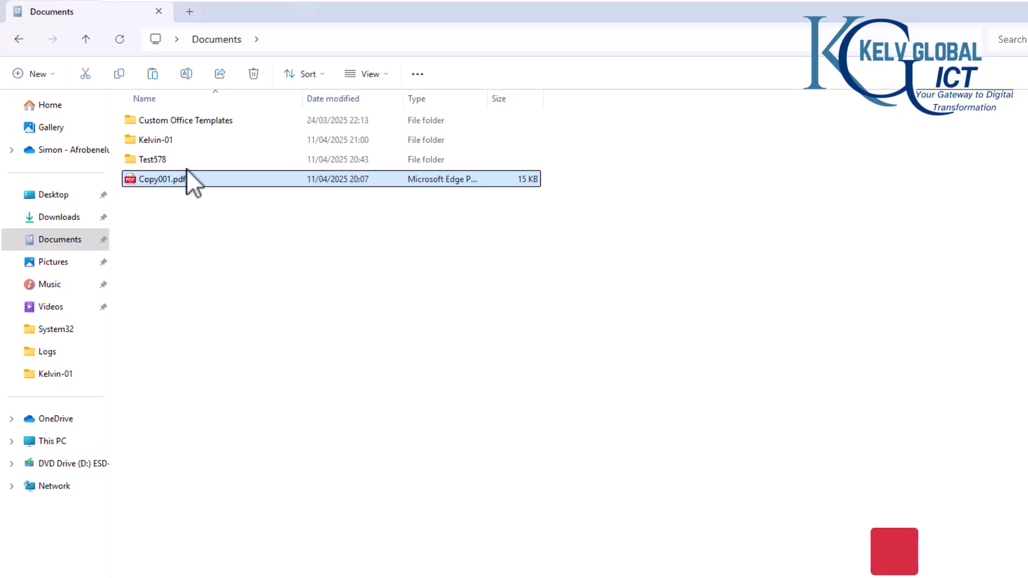
Return to the Music folder and duplicate Copy001.pdf there by copying and pasting it
left_click(63, 285)
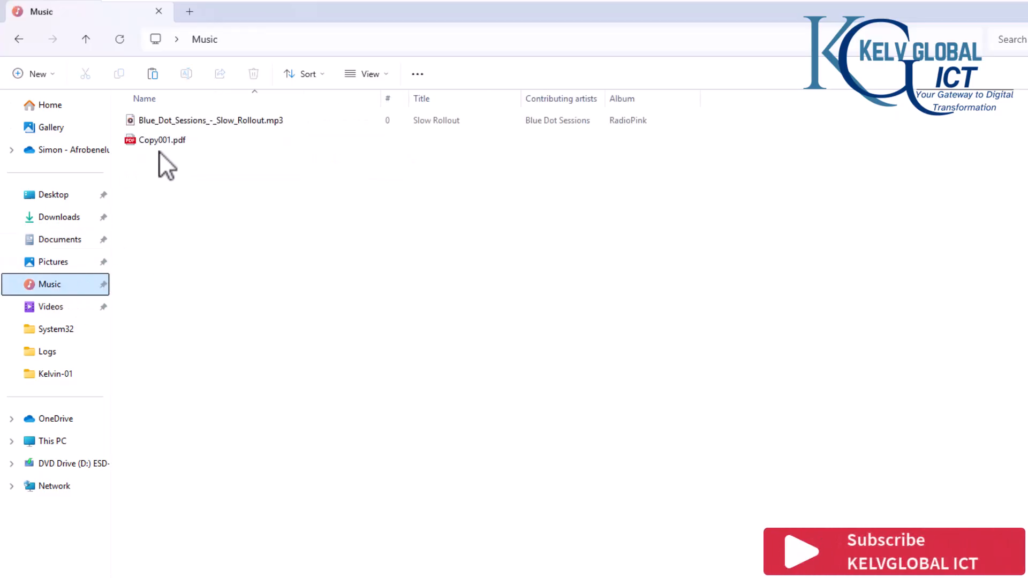
right_click(162, 142)
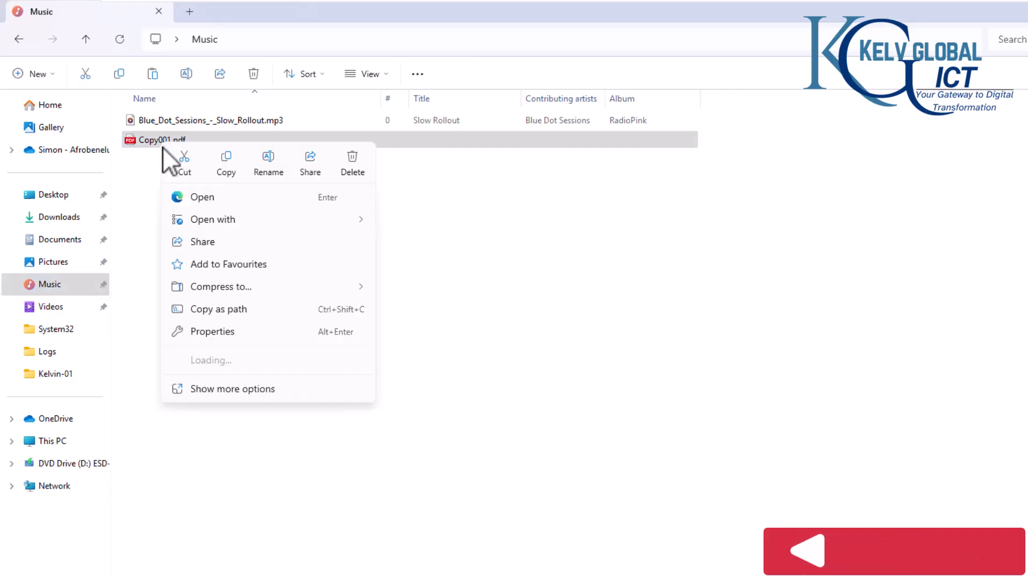
left_click(221, 164)
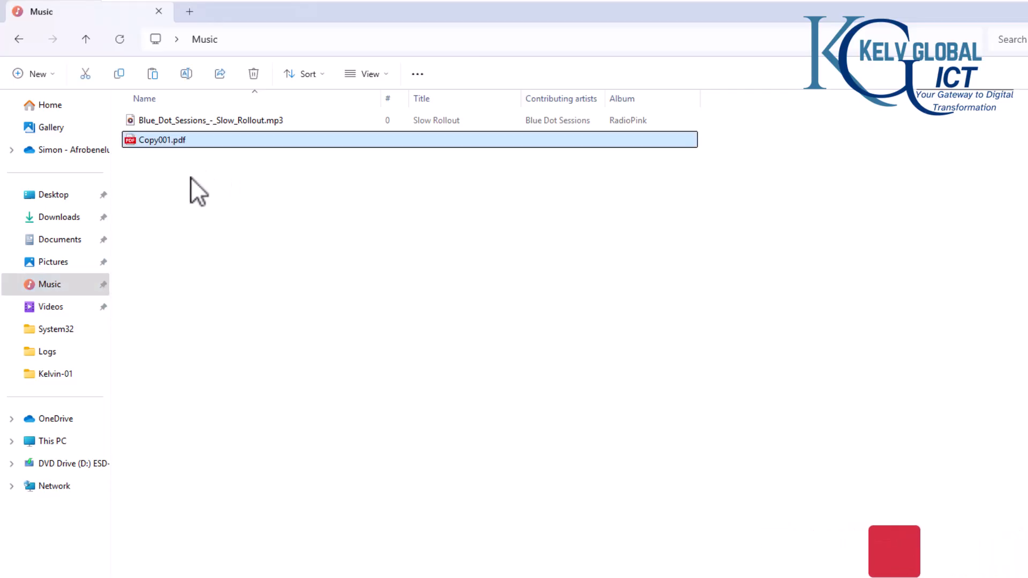
left_click(171, 202)
right_click(172, 202)
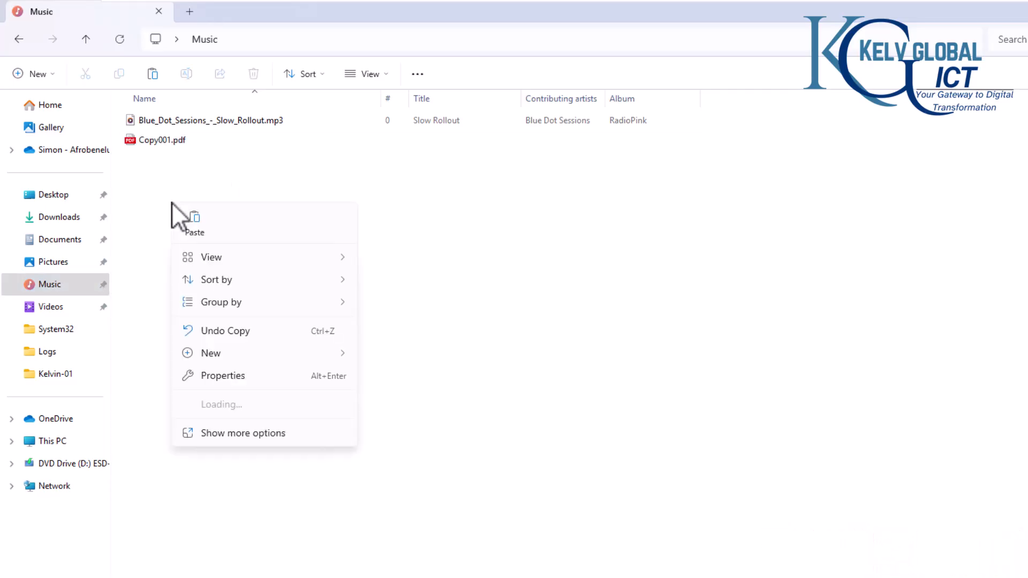
left_click(194, 222)
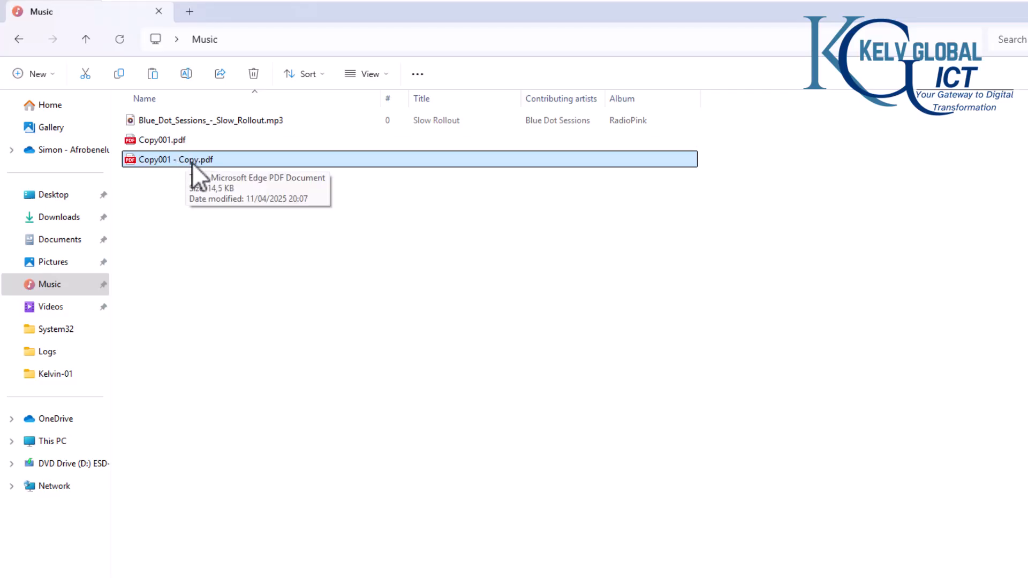
Duplicate Copy001 - Copy.pdf within the Music folder by copying and pasting it
right_click(177, 159)
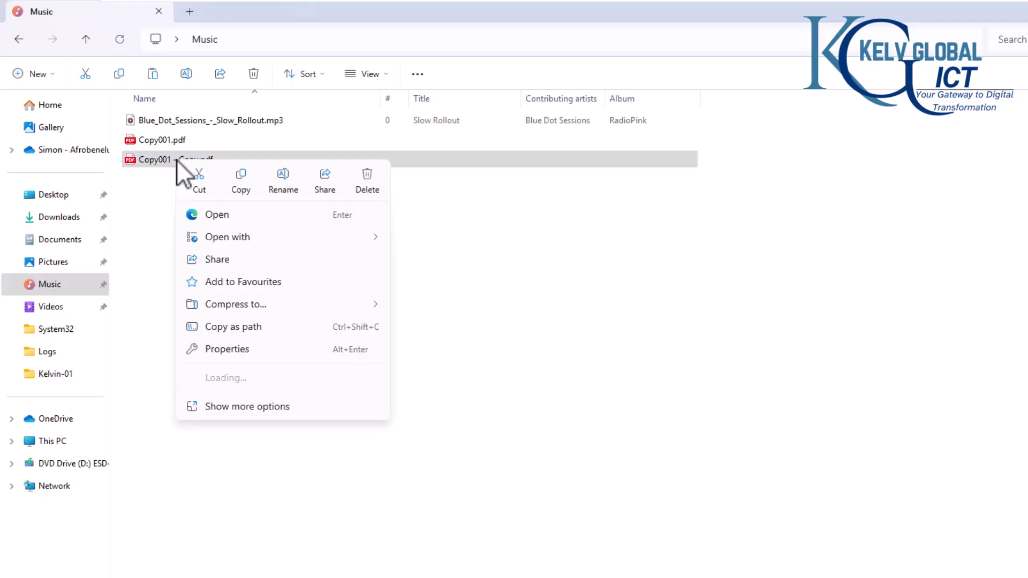
left_click(239, 178)
right_click(177, 222)
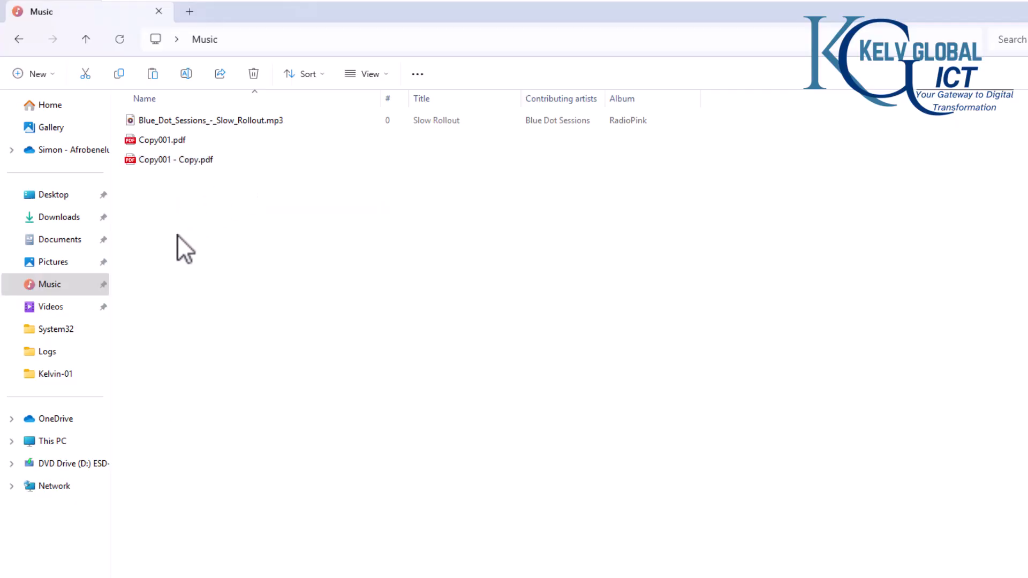
left_click(200, 242)
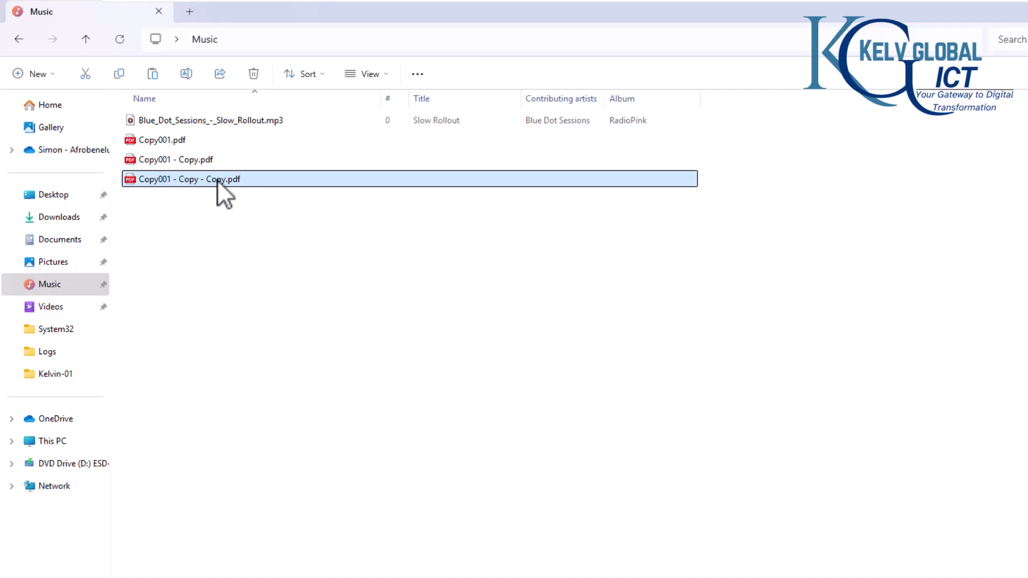
Duplicate Copy001 - Copy - Copy.pdf within the Music folder by copying and pasting it
right_click(220, 181)
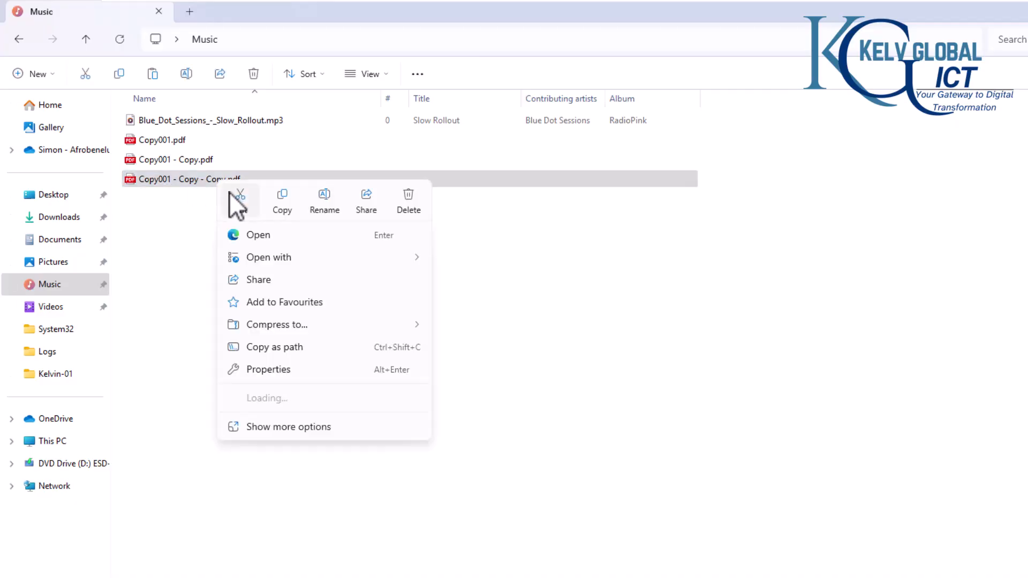
left_click(283, 204)
right_click(188, 256)
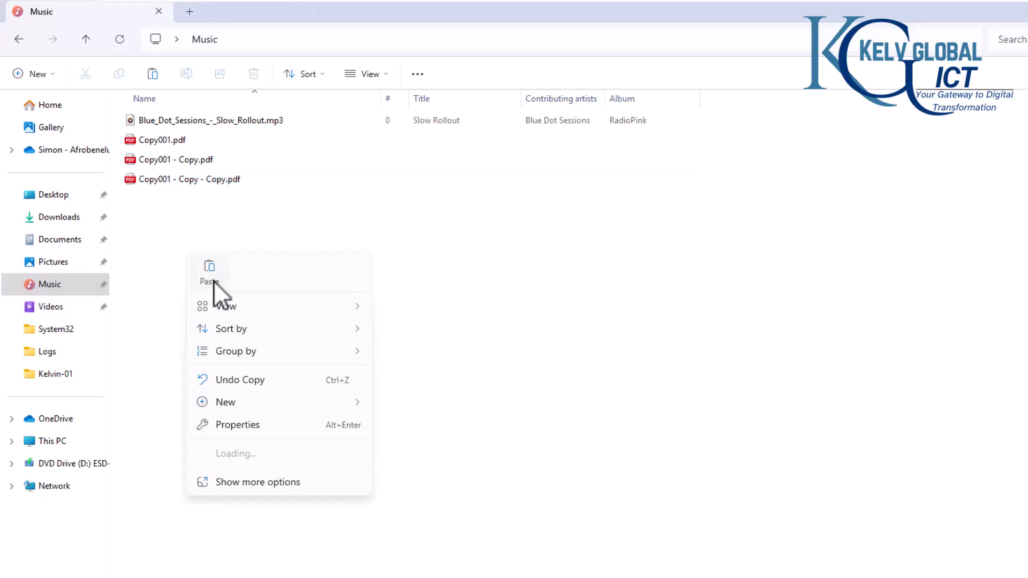
left_click(210, 273)
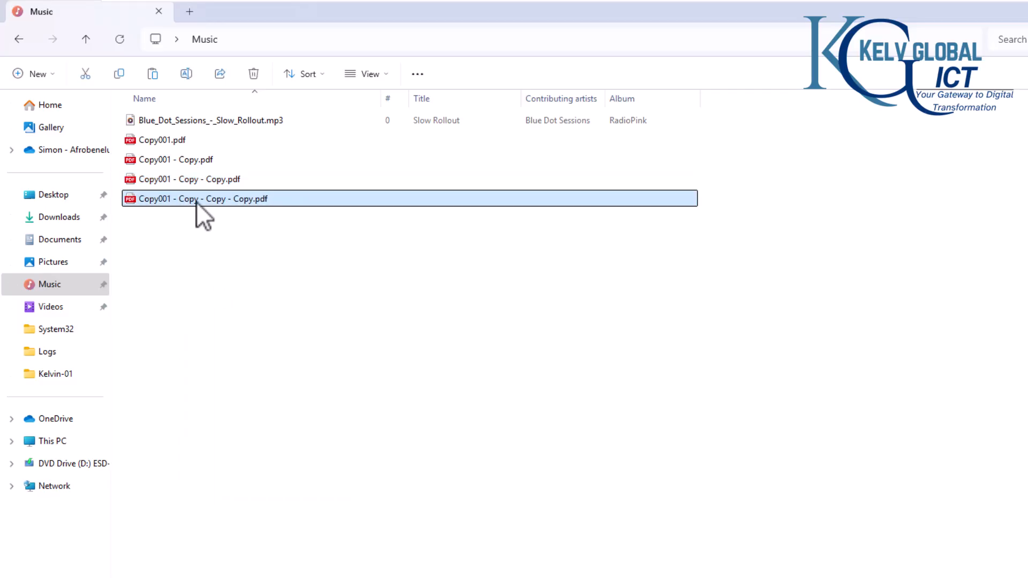